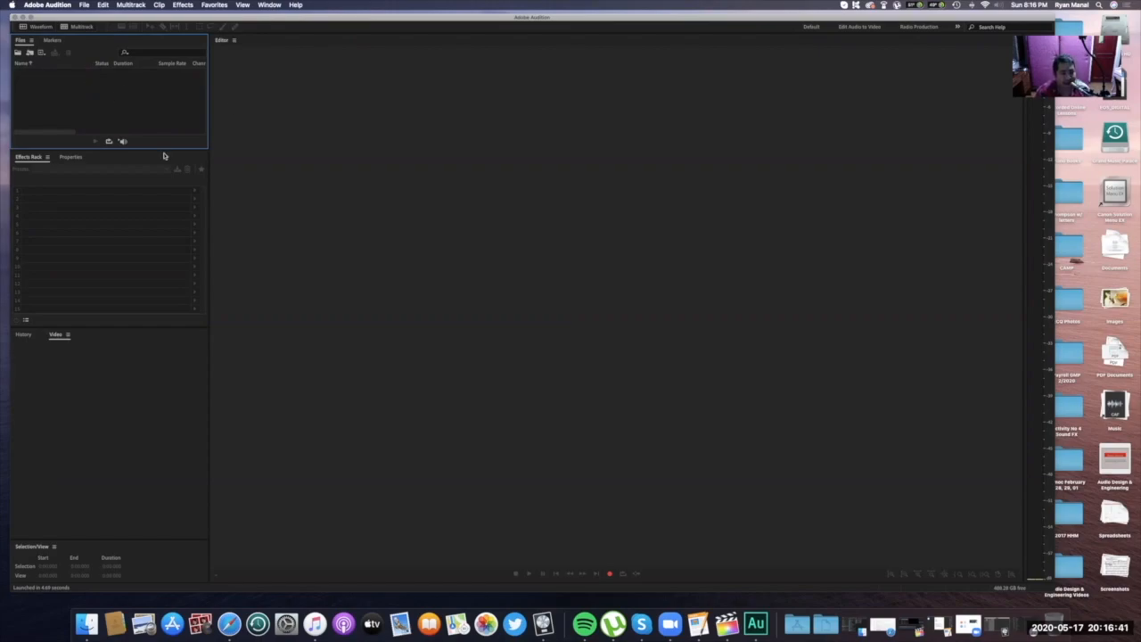
click(126, 200)
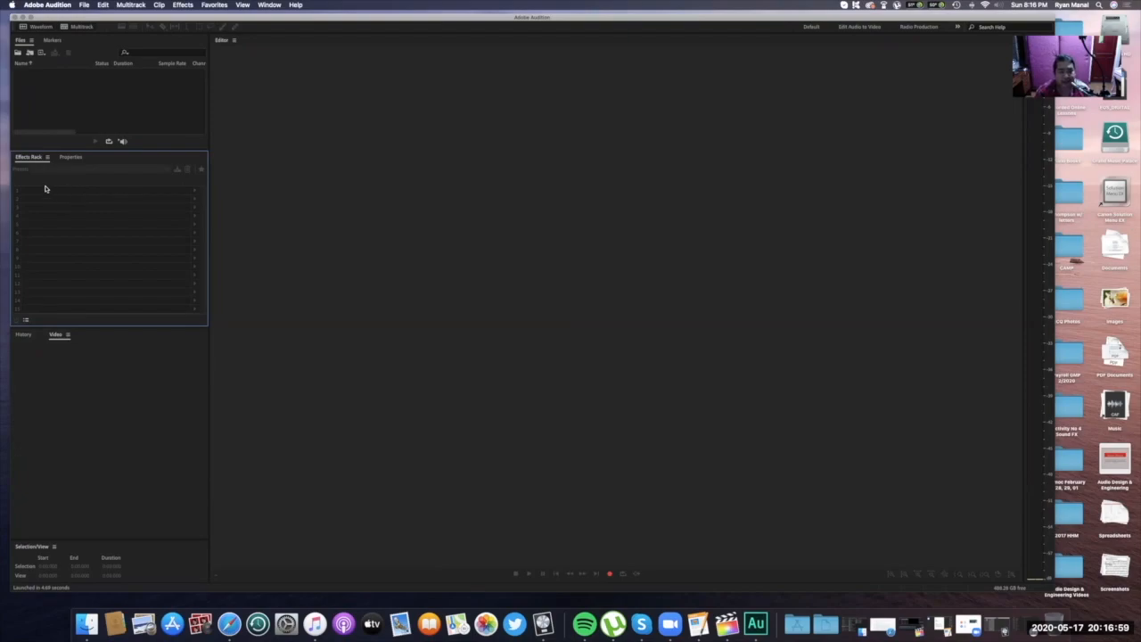
click(74, 384)
click(138, 251)
click(393, 204)
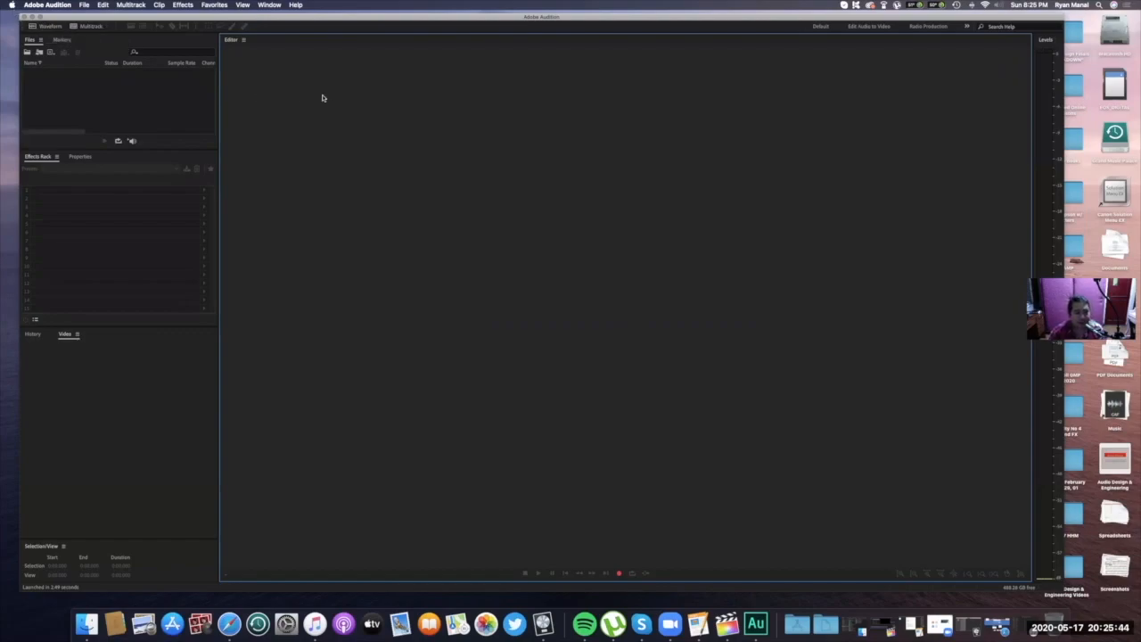
Open the Ariana Grande and John Legend "Beauty and the Beast (lyrics)" MP3 from the Downloads folder and start playback.
click(27, 54)
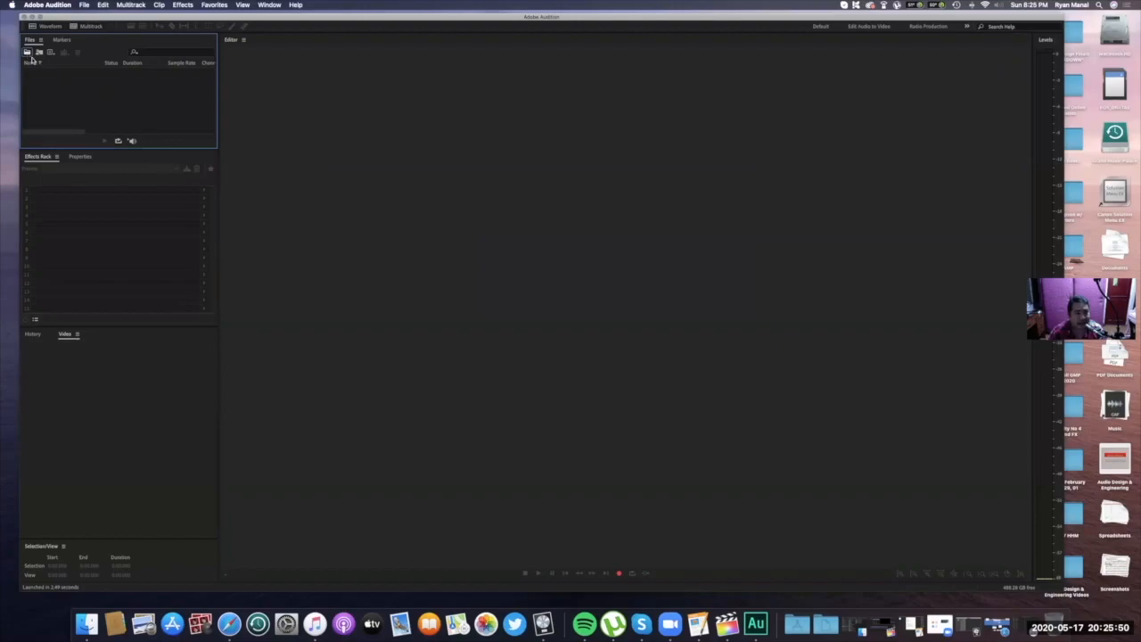
click(27, 53)
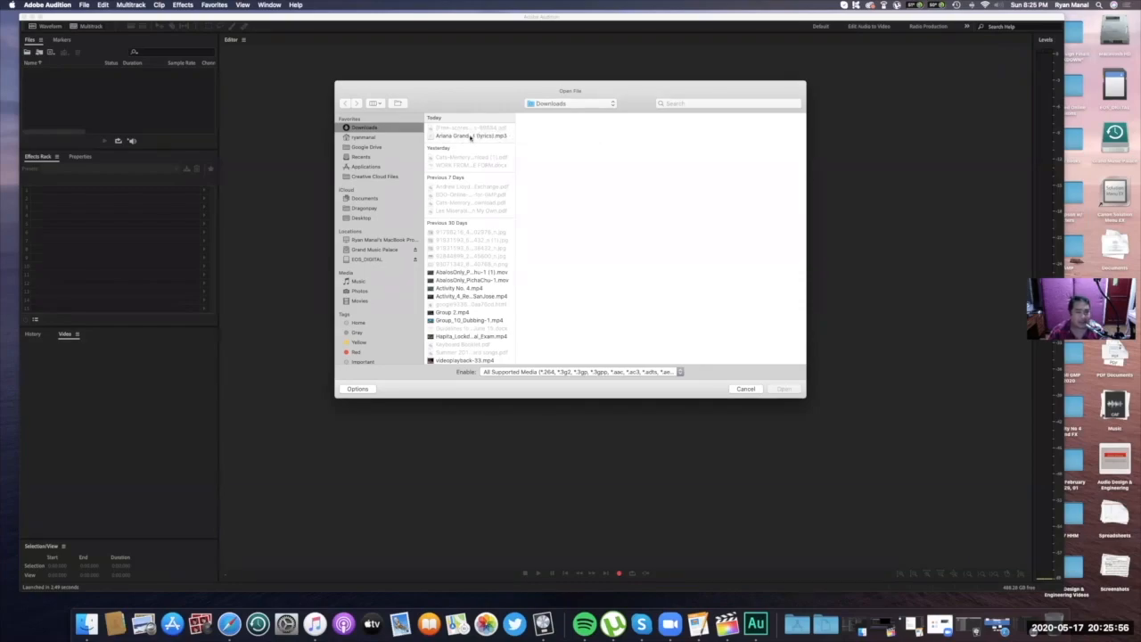
double_click(472, 136)
click(539, 573)
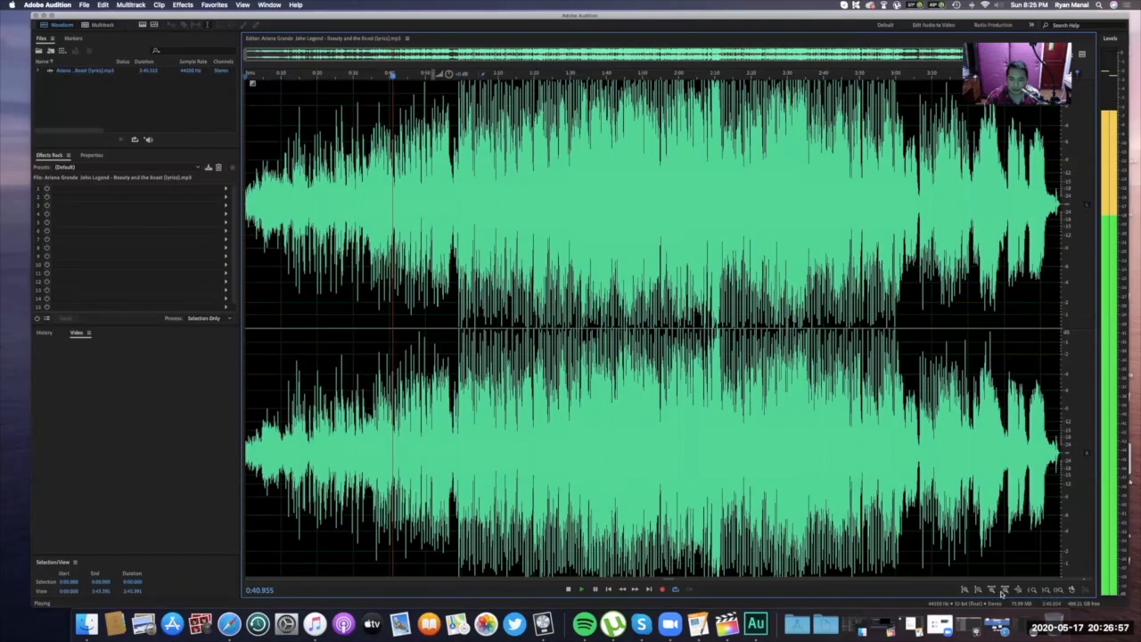
Stop playback at the quiet dip just before the loud section, about 0:57.5, and place a marker there.
click(991, 591)
click(991, 591)
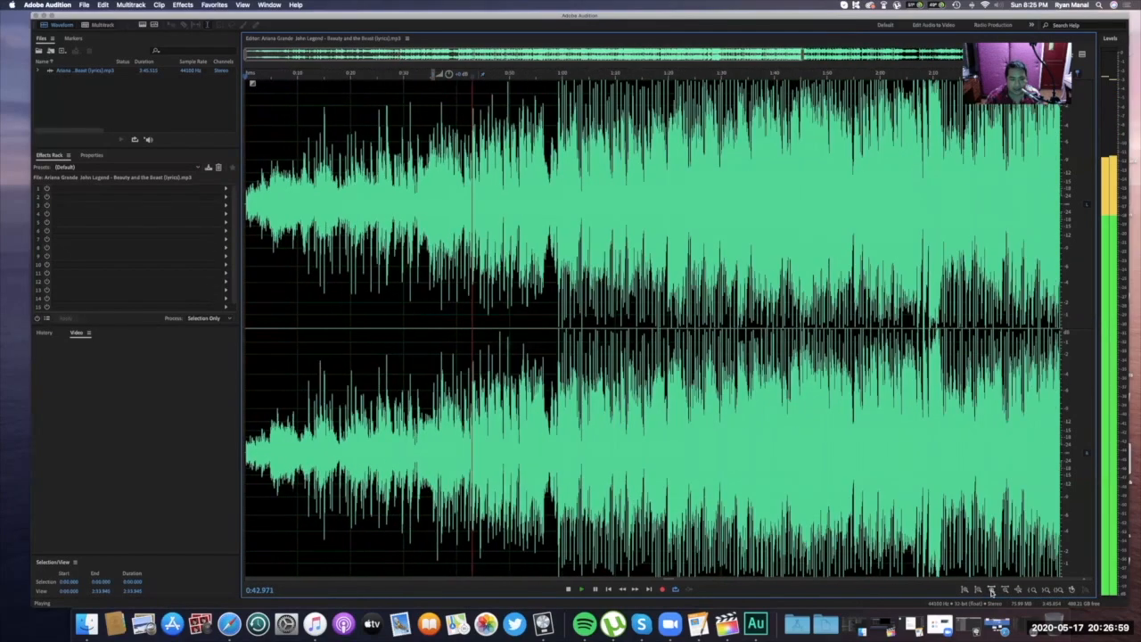
click(992, 591)
click(991, 591)
click(991, 591)
click(991, 591)
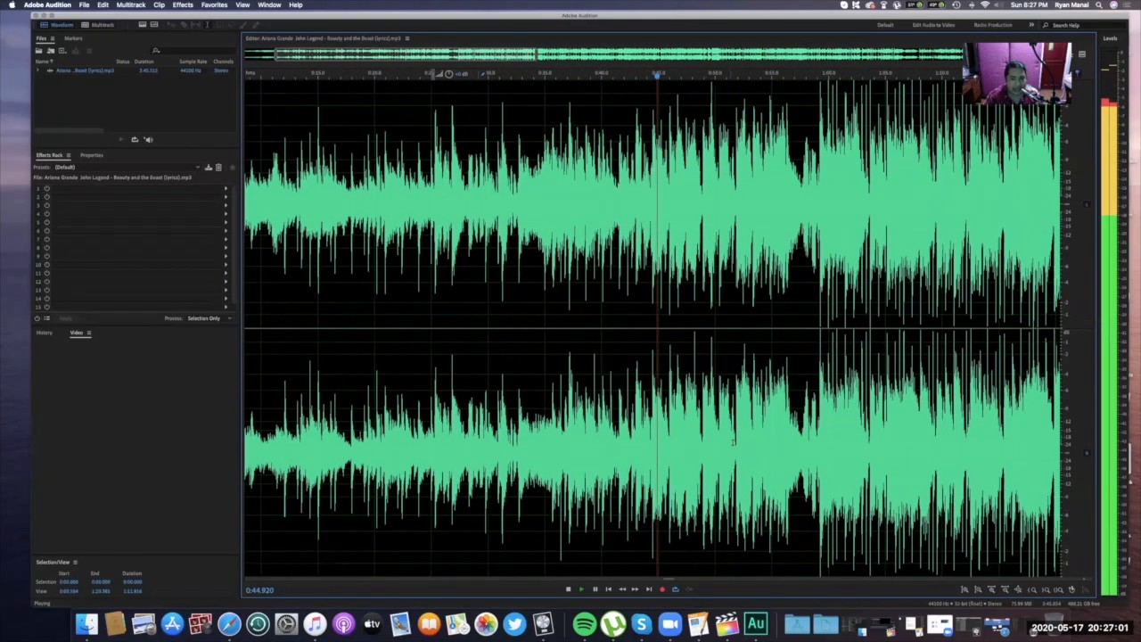
scroll(735, 442, right, 2)
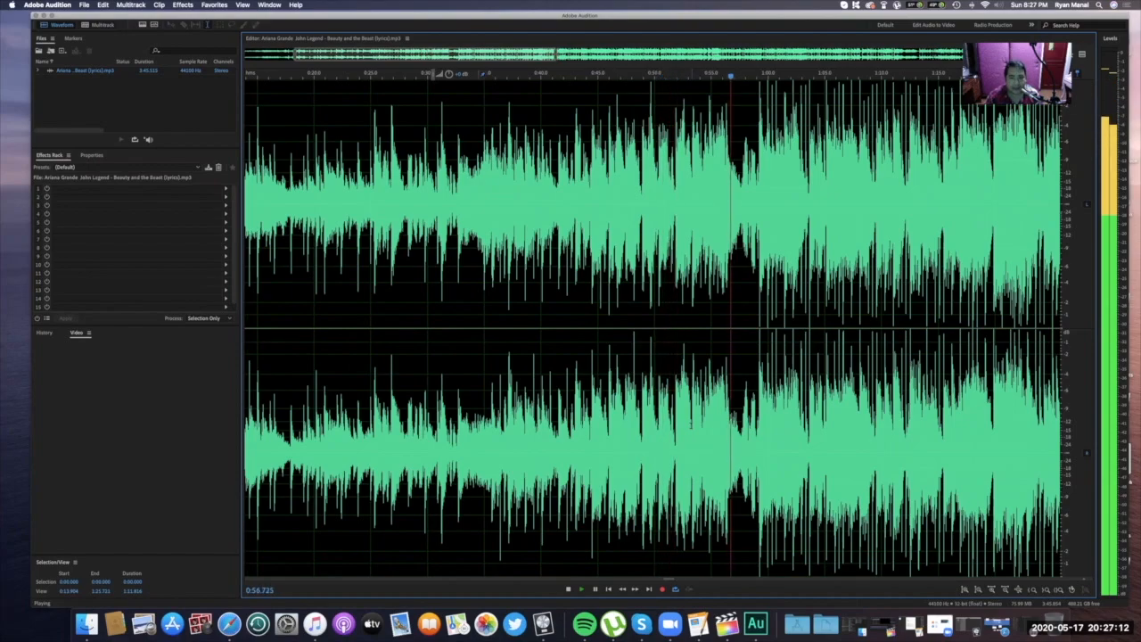
key(space)
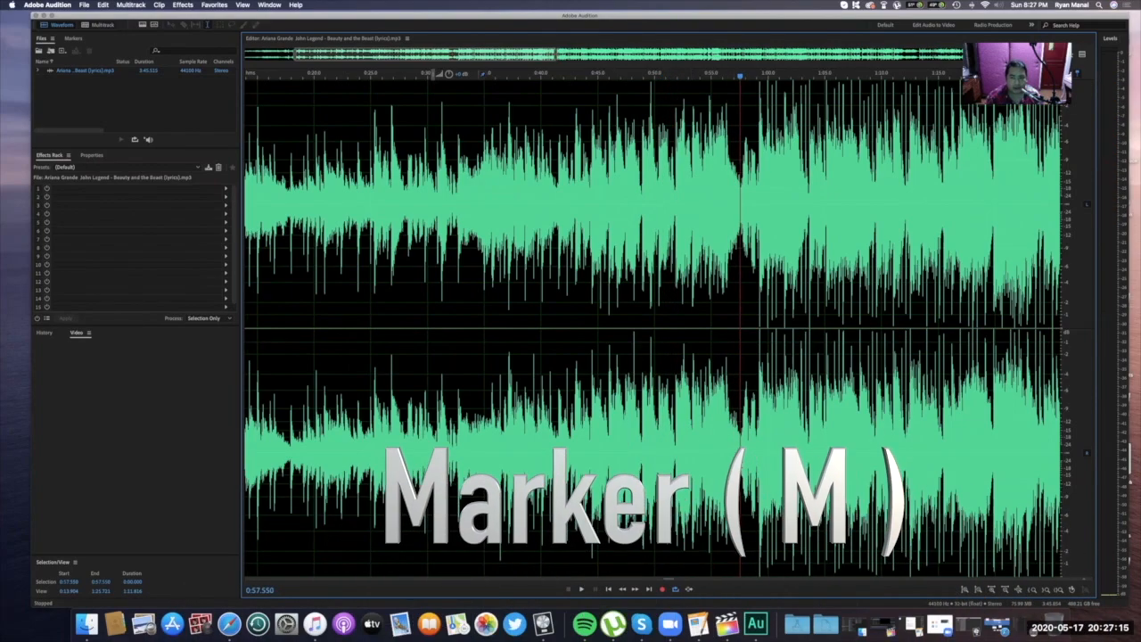
key(m)
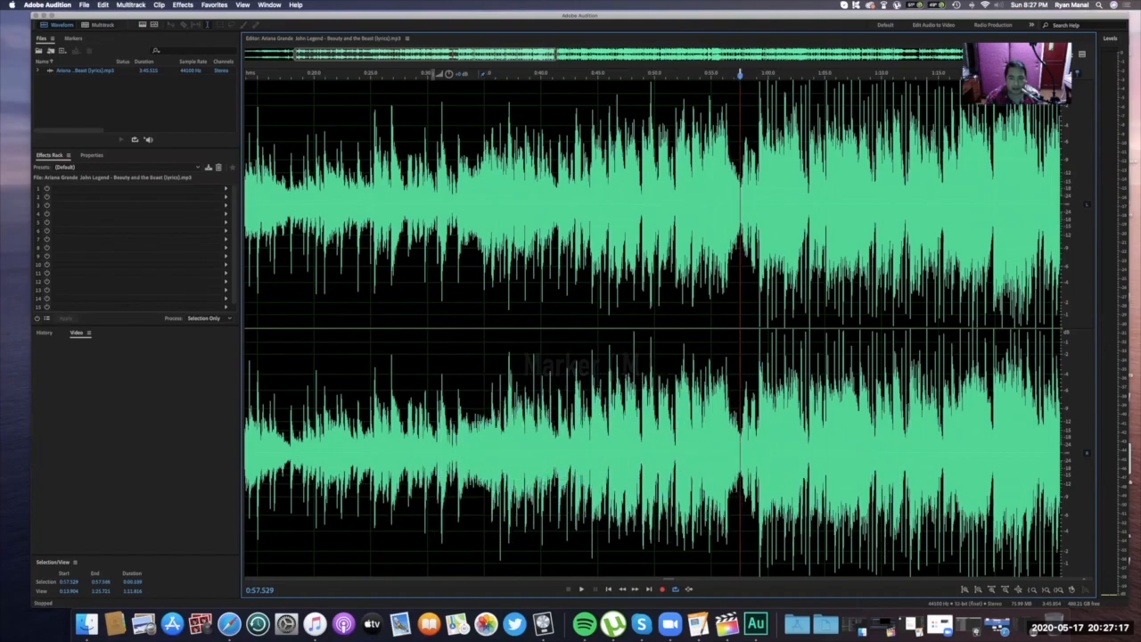
drag(739, 76, 740, 75)
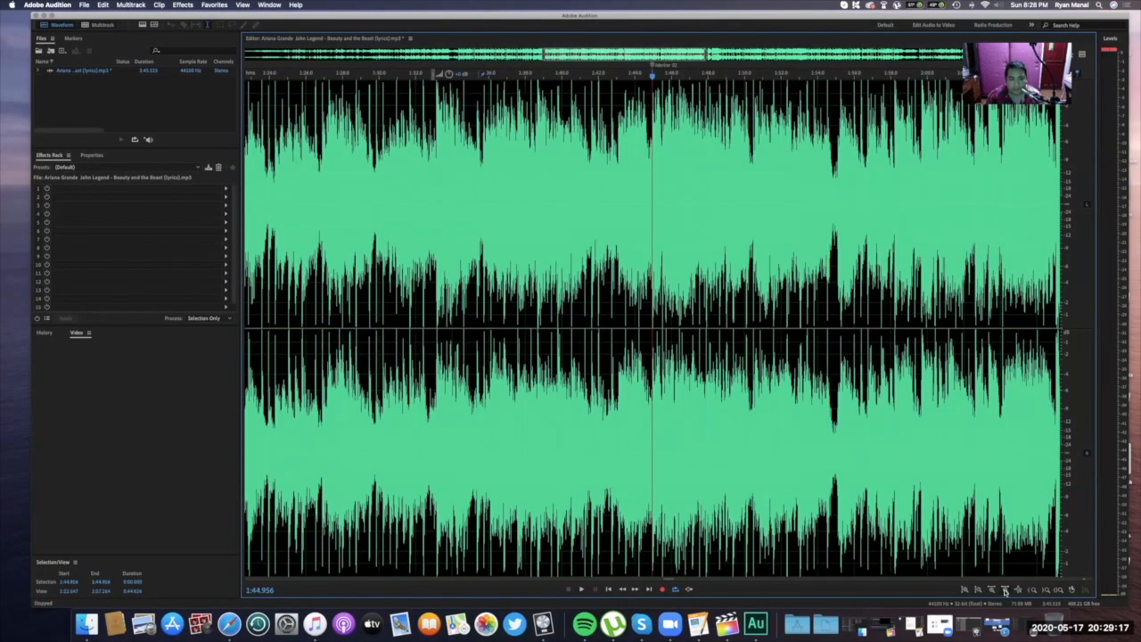
Listen briefly from the first marker and from Marker 02 to compare the two cut points.
click(1005, 589)
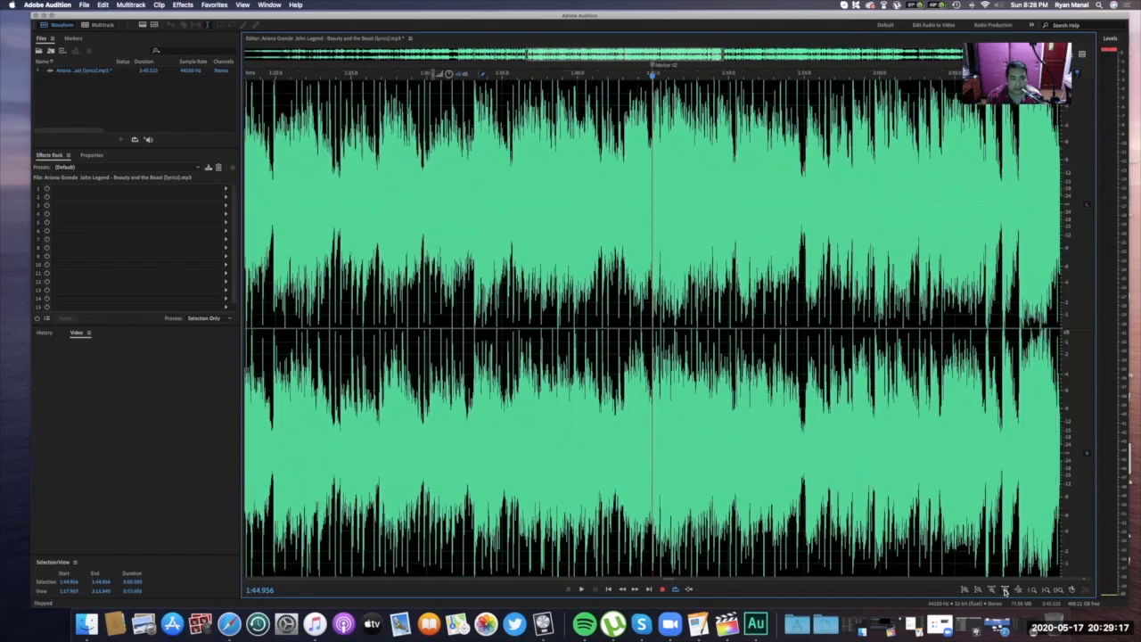
click(1004, 589)
click(1004, 589)
click(1005, 589)
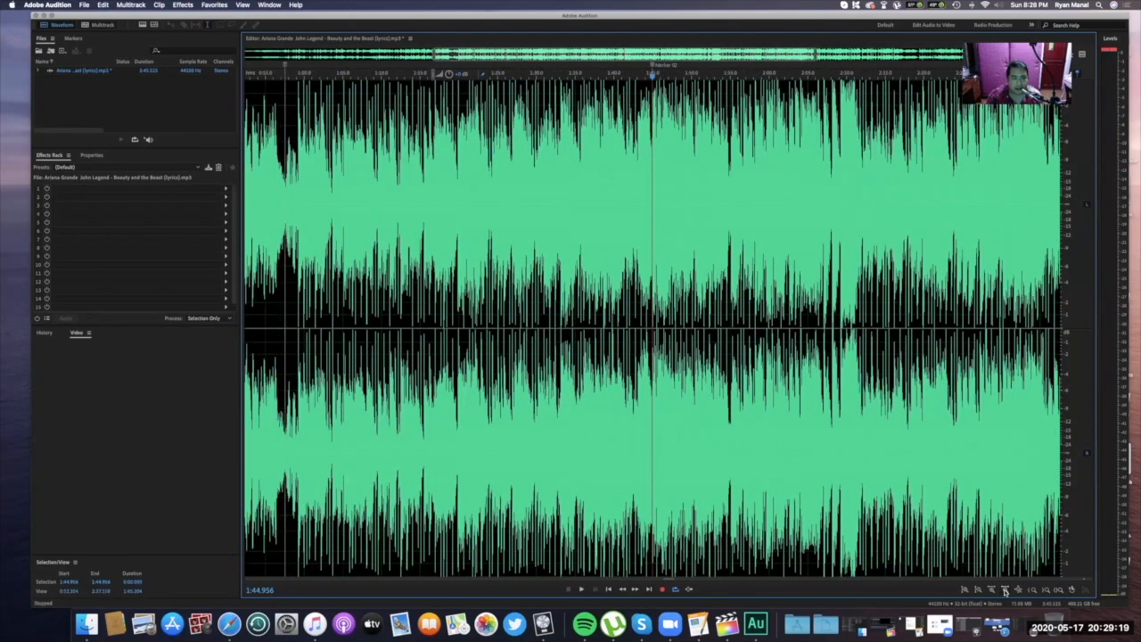
click(1005, 589)
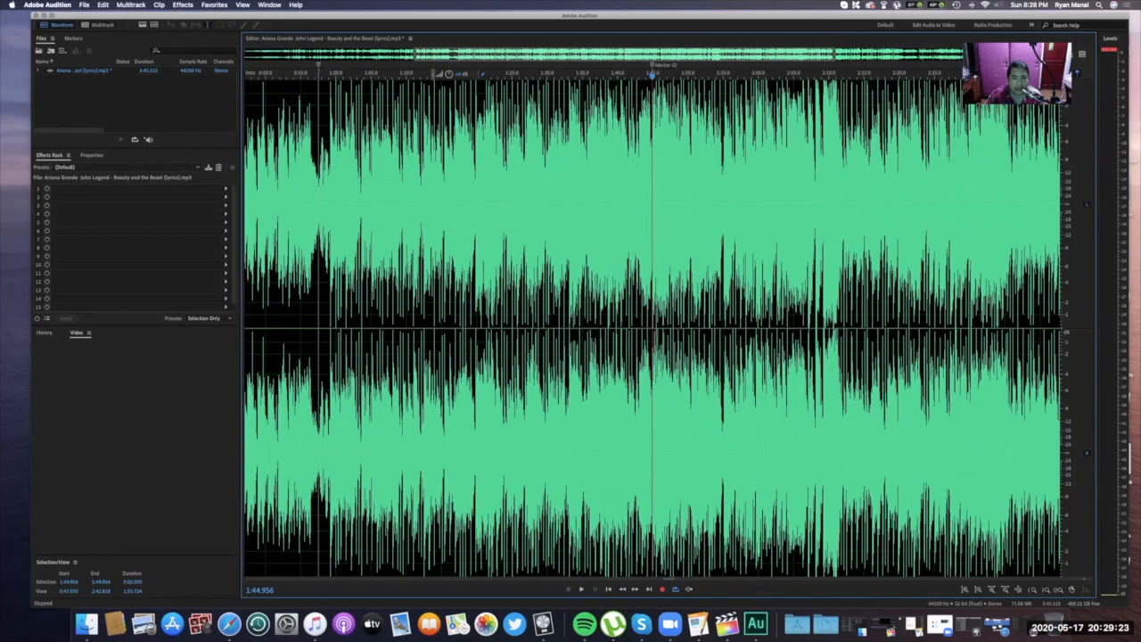
click(318, 125)
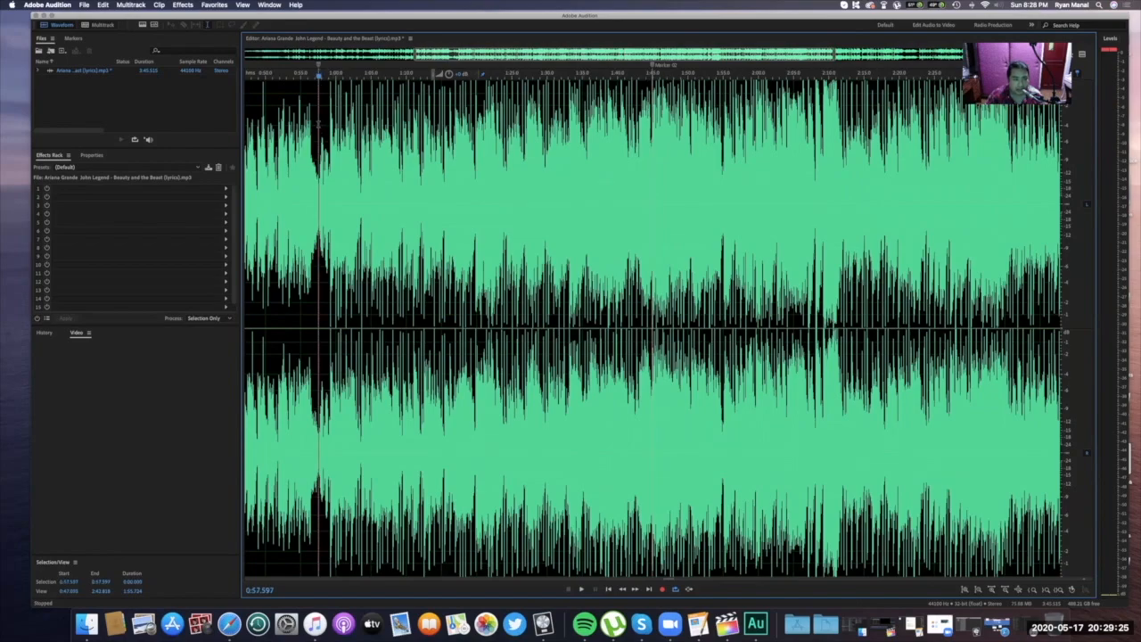
key(space)
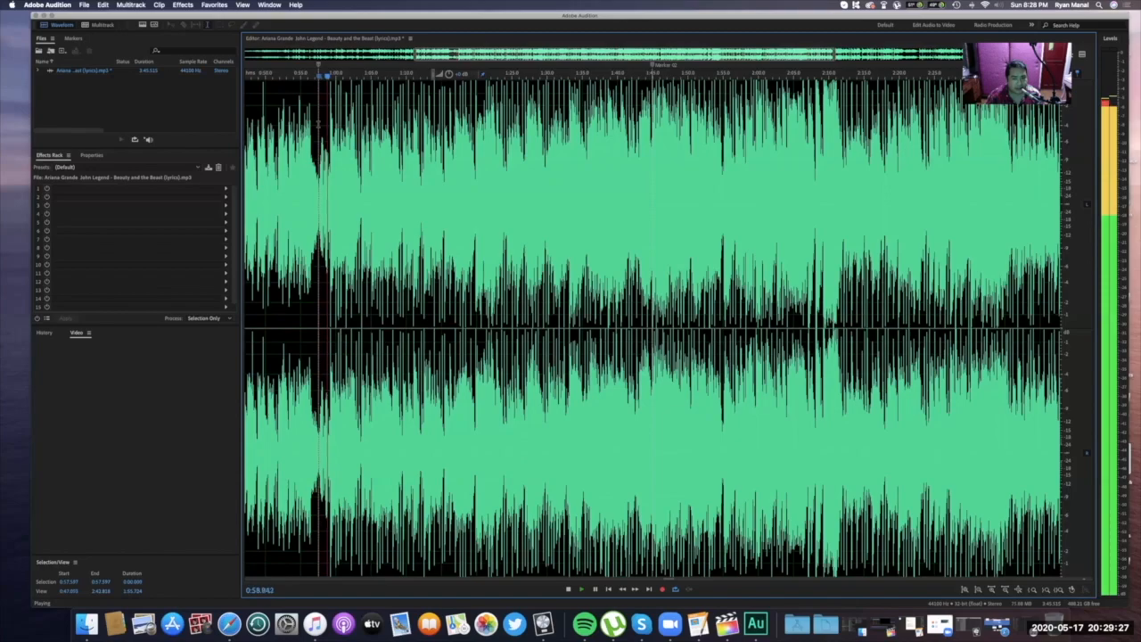
key(space)
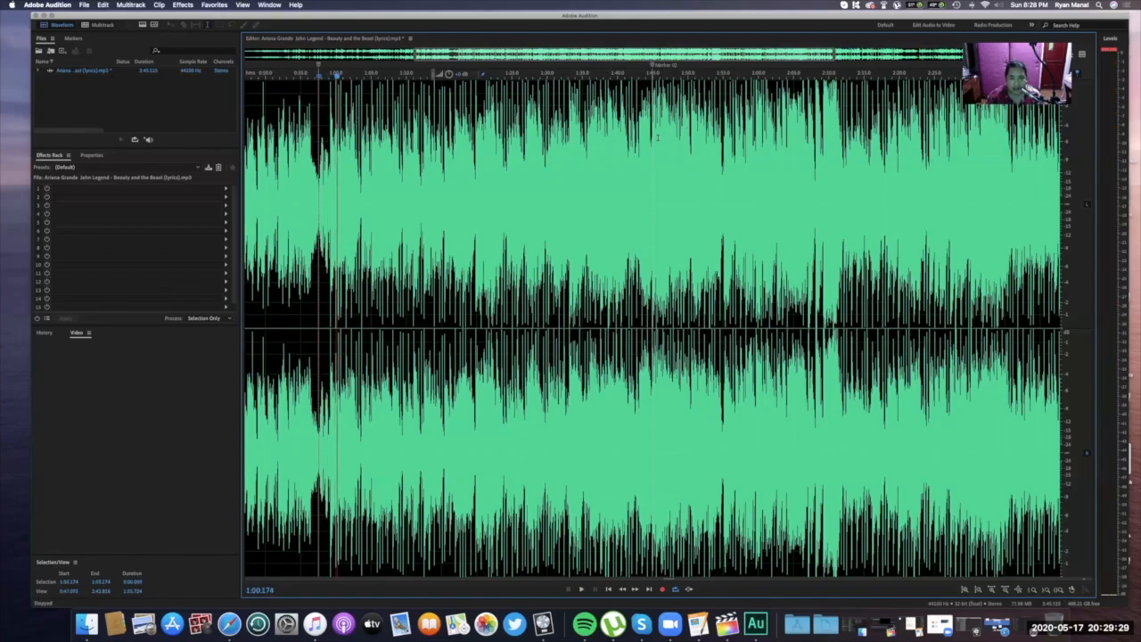
click(653, 79)
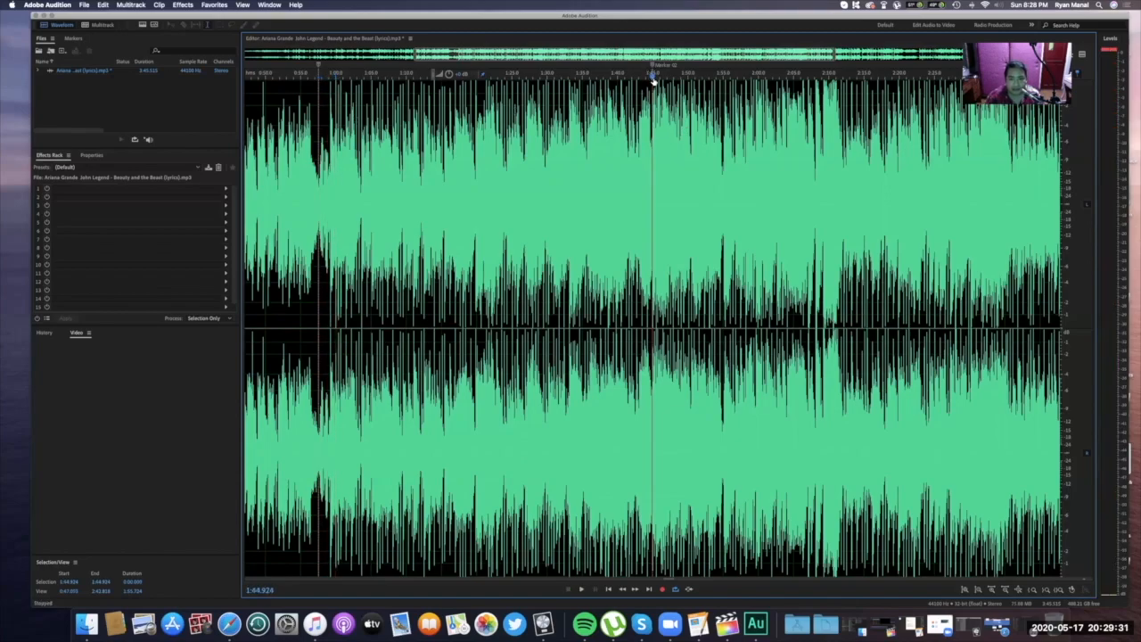
key(space)
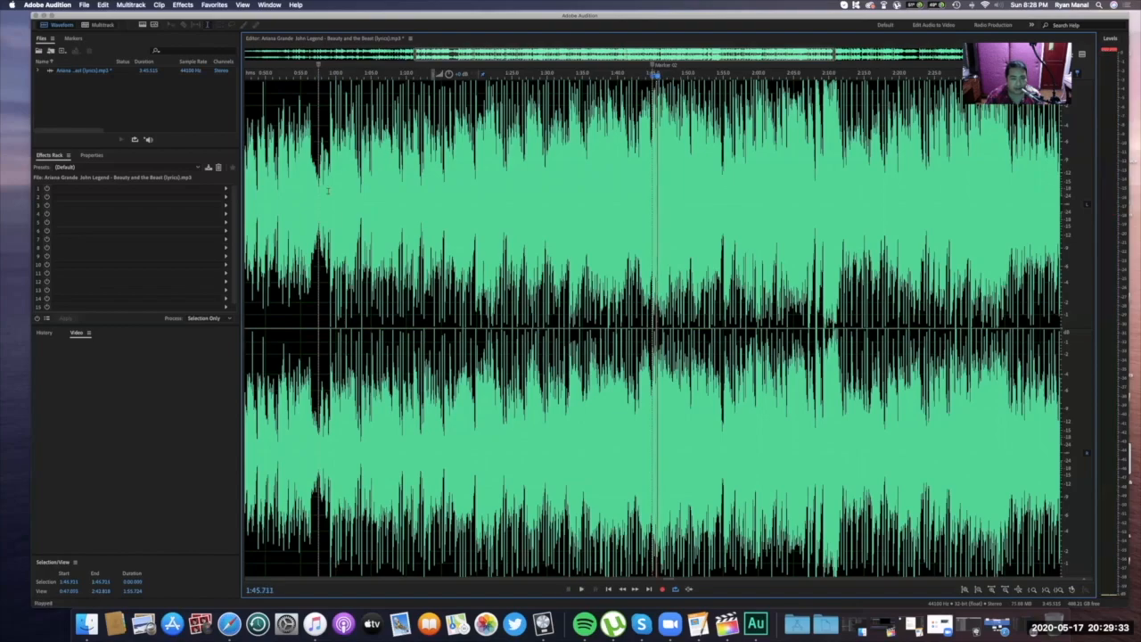
Delete the audio between the first marker and Marker 02, and play across the join to check the cut.
click(319, 153)
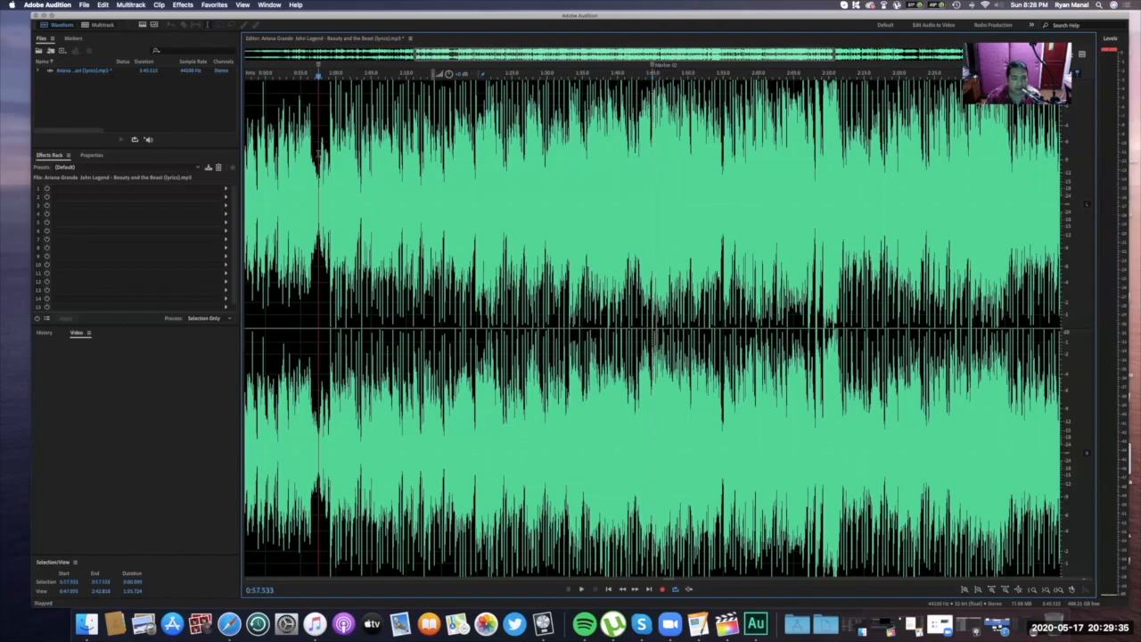
drag(318, 154, 545, 207)
drag(319, 214, 651, 258)
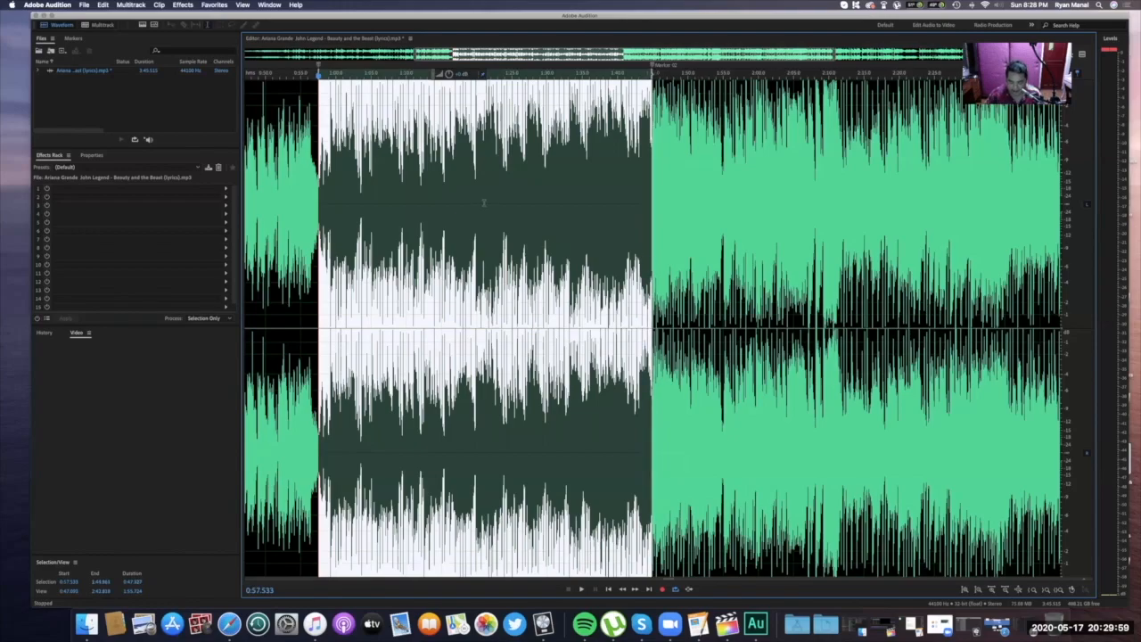
key(Delete)
click(296, 182)
key(space)
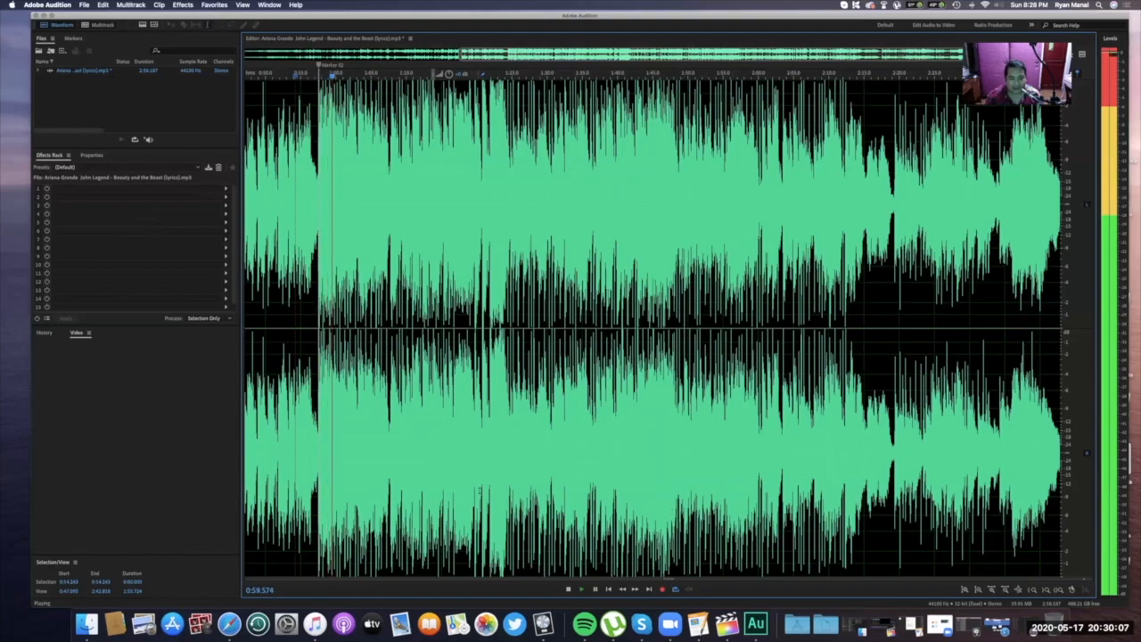
key(space)
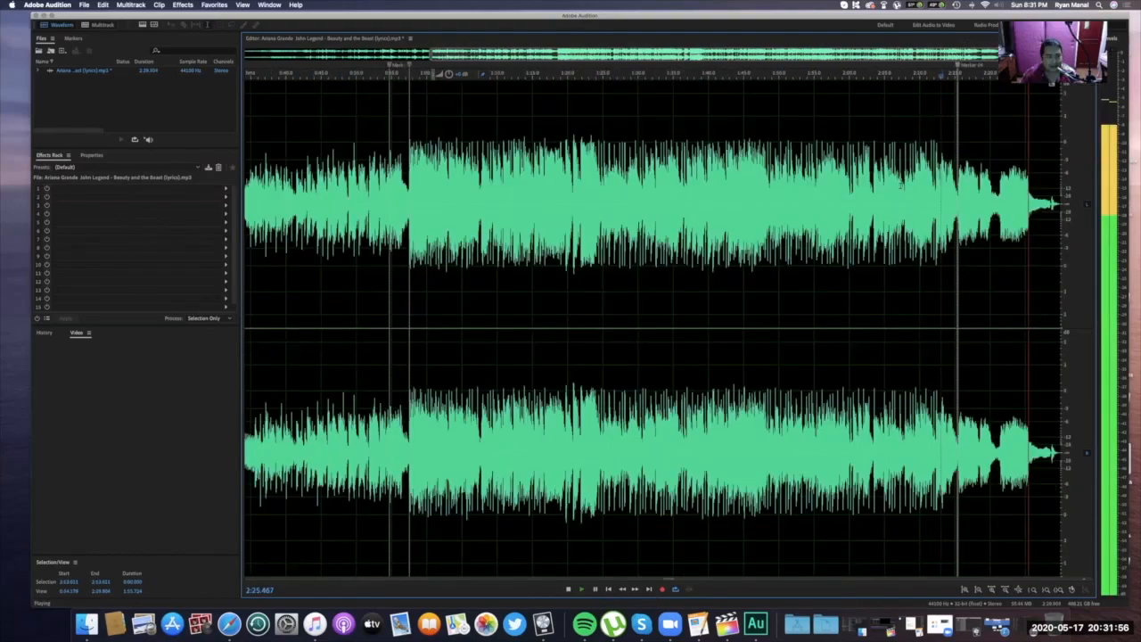
Play short parts of the shortened song's ending and opening, and view its whole waveform.
key(space)
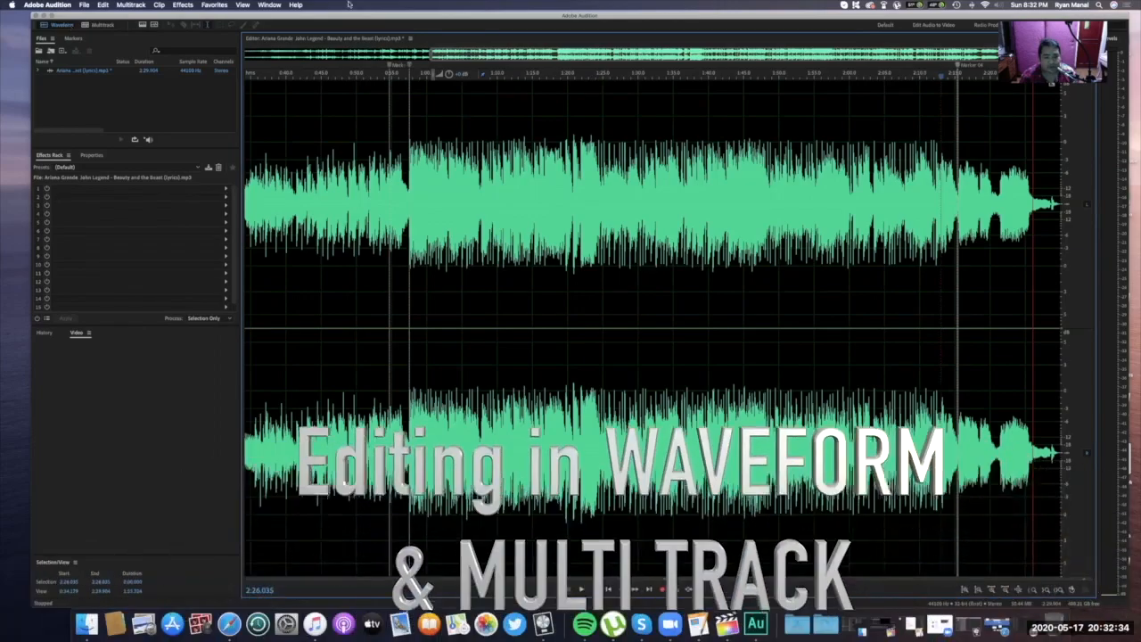
click(581, 588)
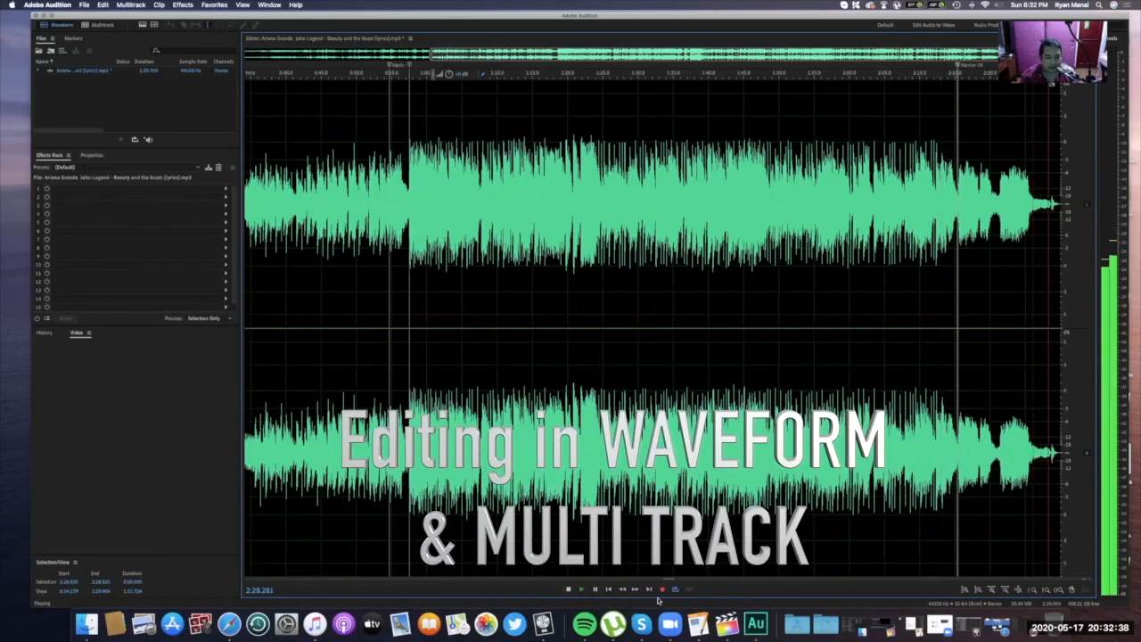
click(568, 590)
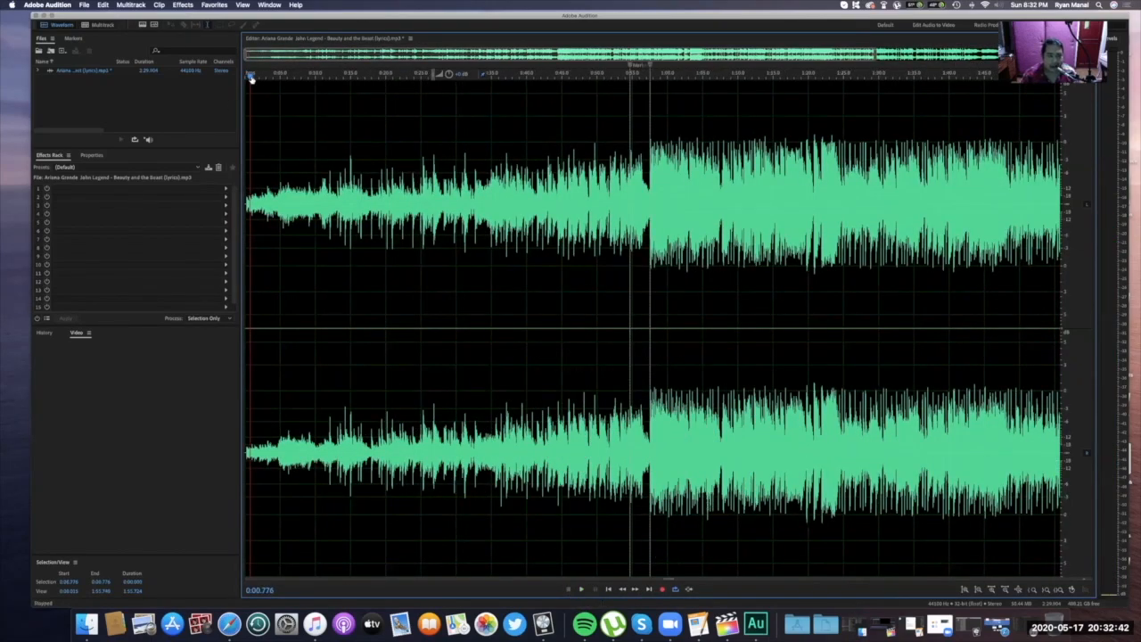
key(space)
click(601, 126)
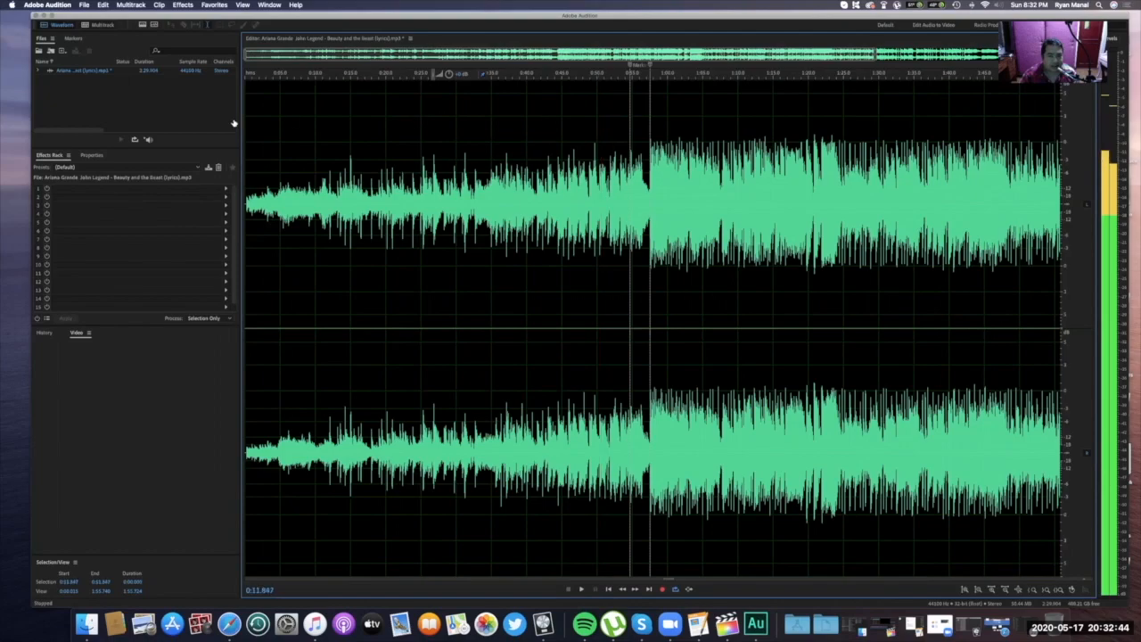
key(space)
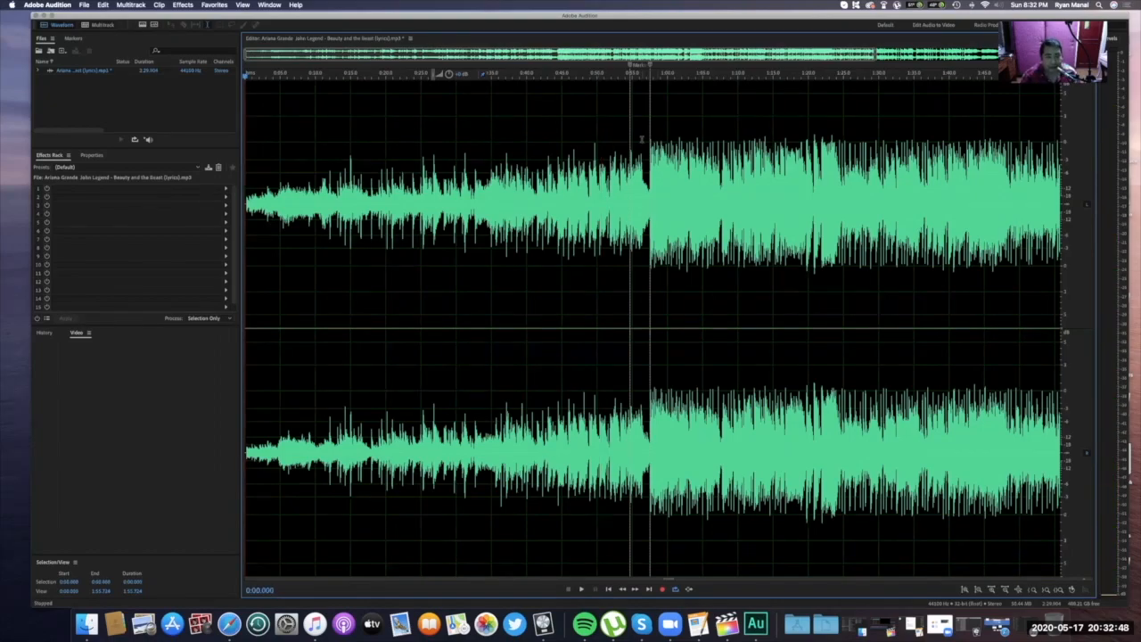
scroll(641, 139, down, 2)
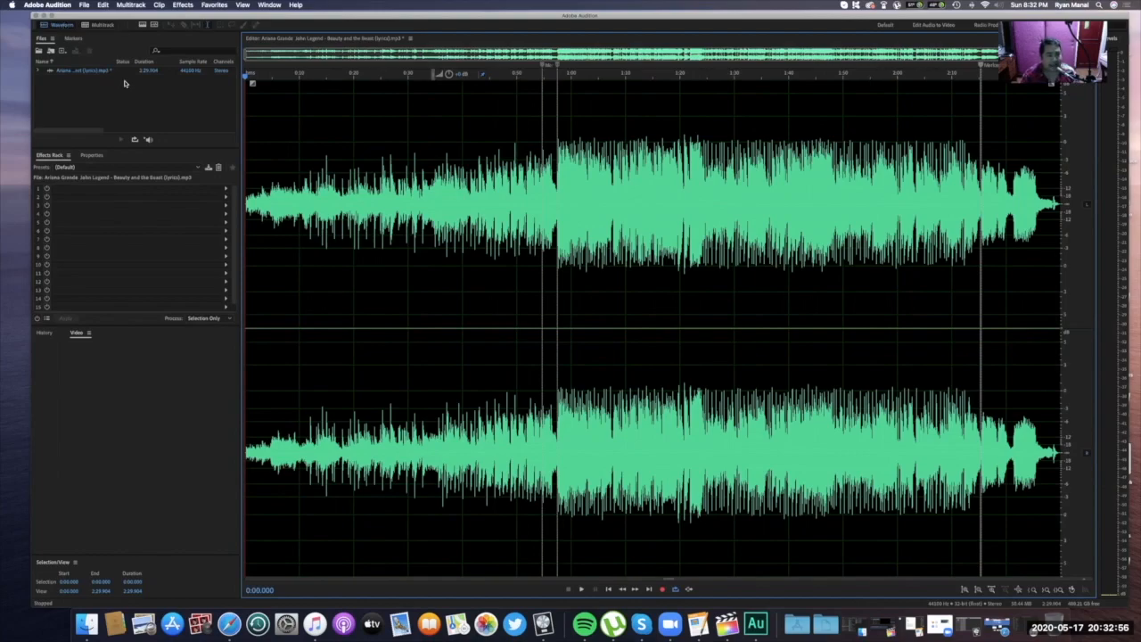
Create a new multitrack session named "Medley" on the Desktop.
click(76, 73)
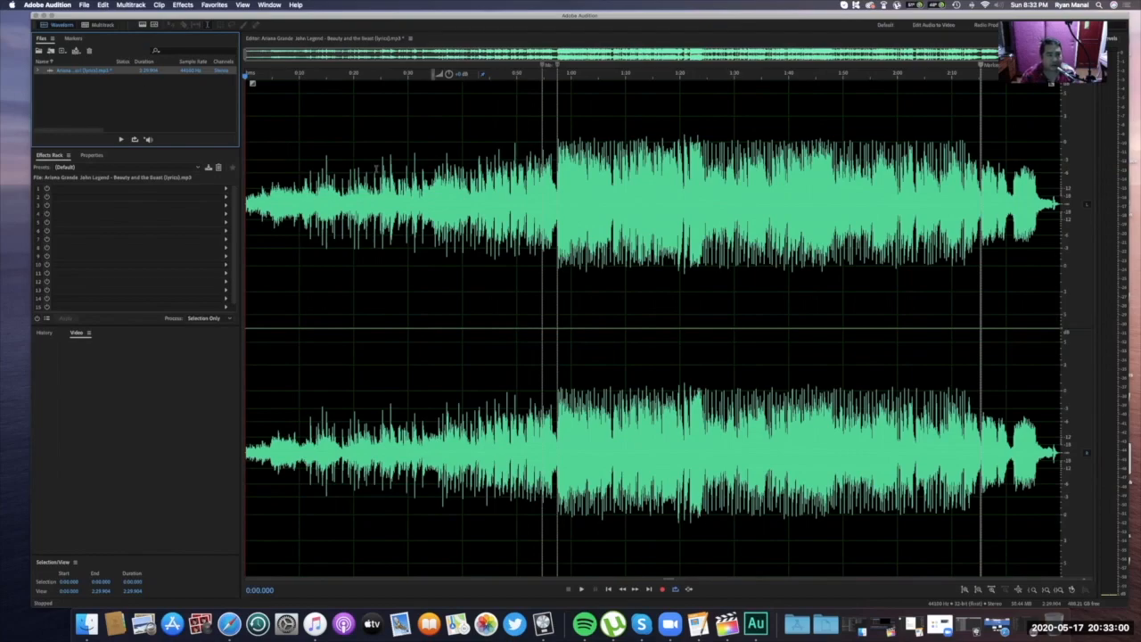
click(105, 25)
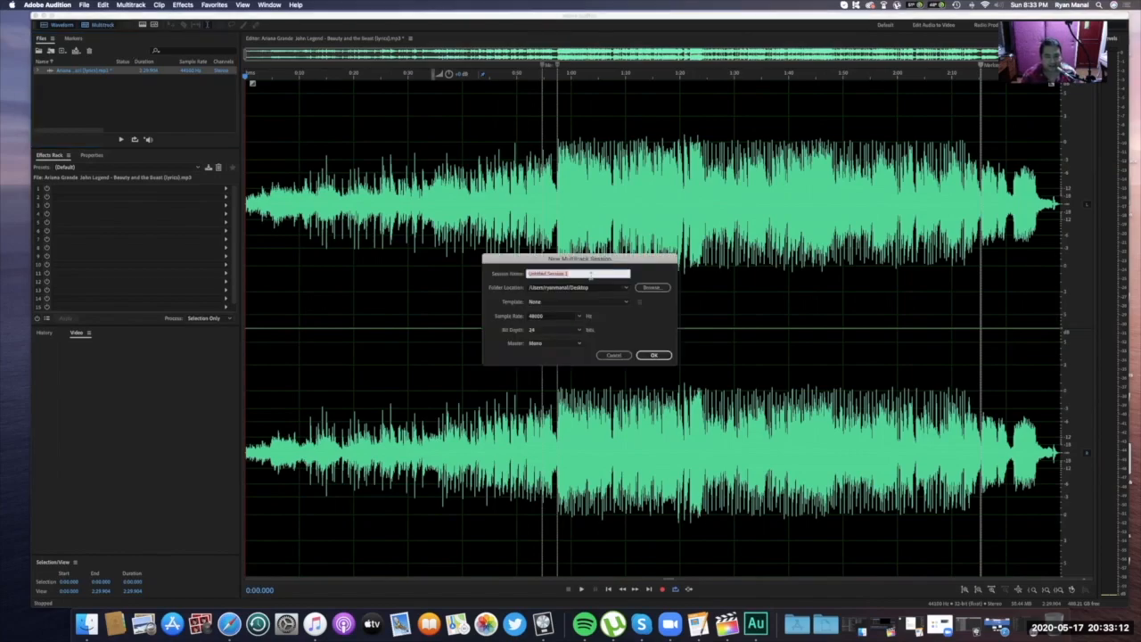
text(Mi)
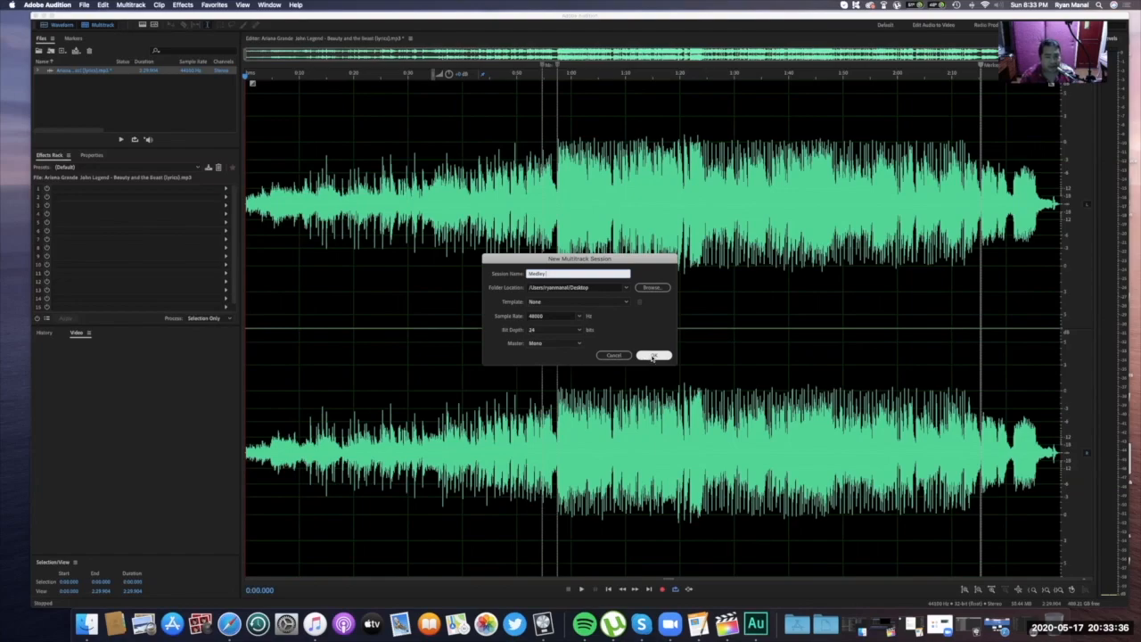
click(654, 357)
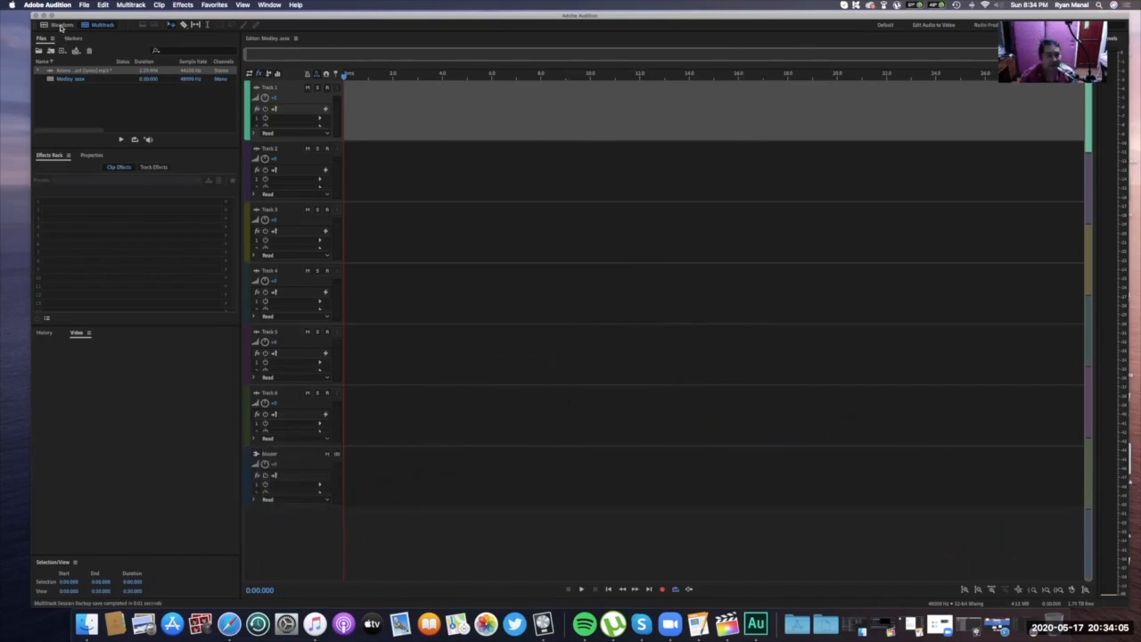
Place the edited "Beauty and the Beast" song at the start of Track 1 in the Medley session.
click(61, 26)
click(102, 25)
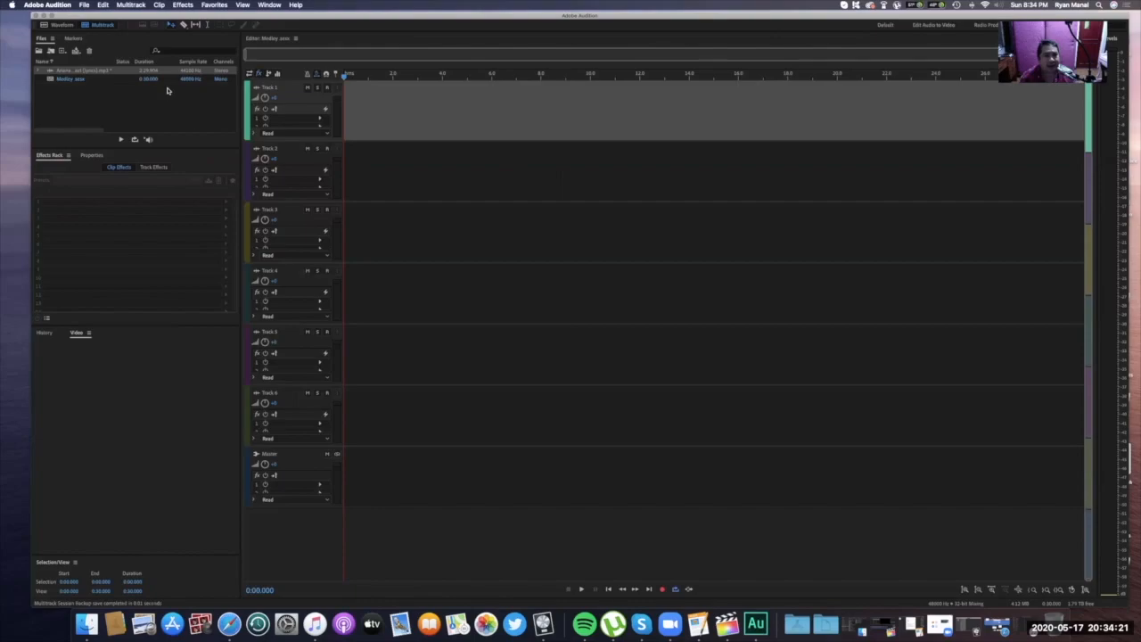
drag(76, 71, 354, 109)
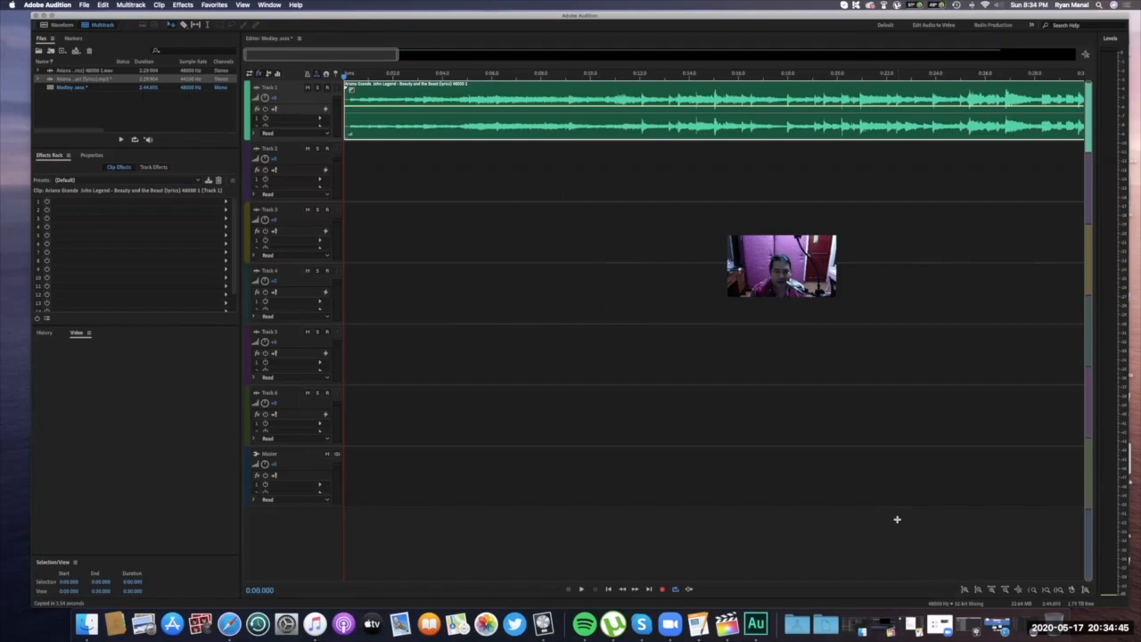
Fit the whole "Beauty and the Beast" clip in the Medley timeline and play its last second from about 2:29.
scroll(897, 518, right, 1)
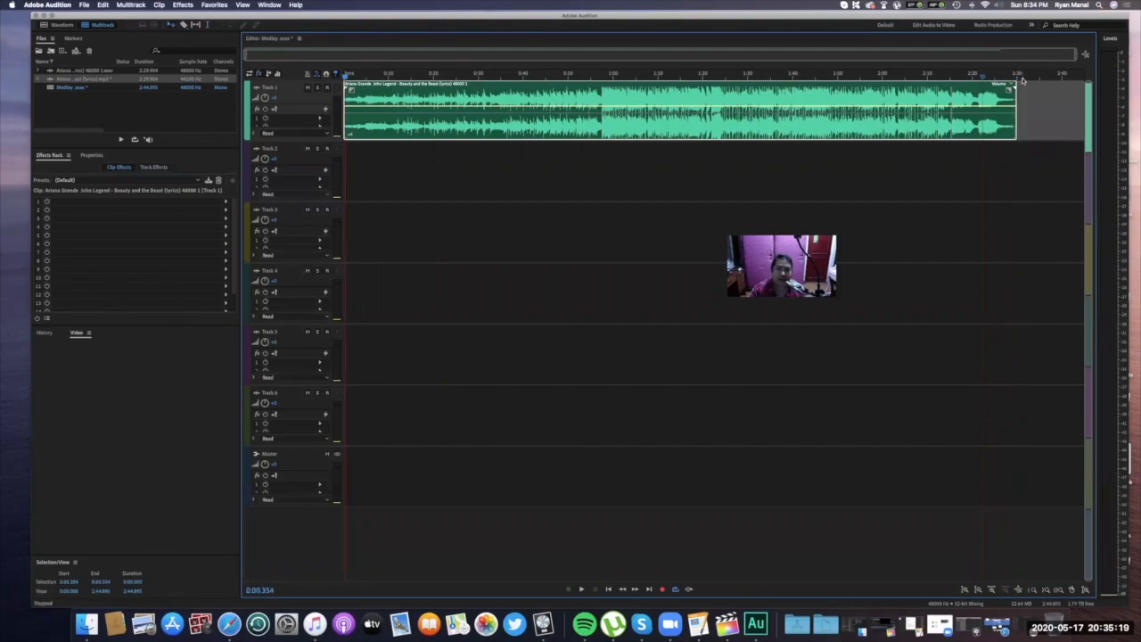
click(1012, 80)
key(space)
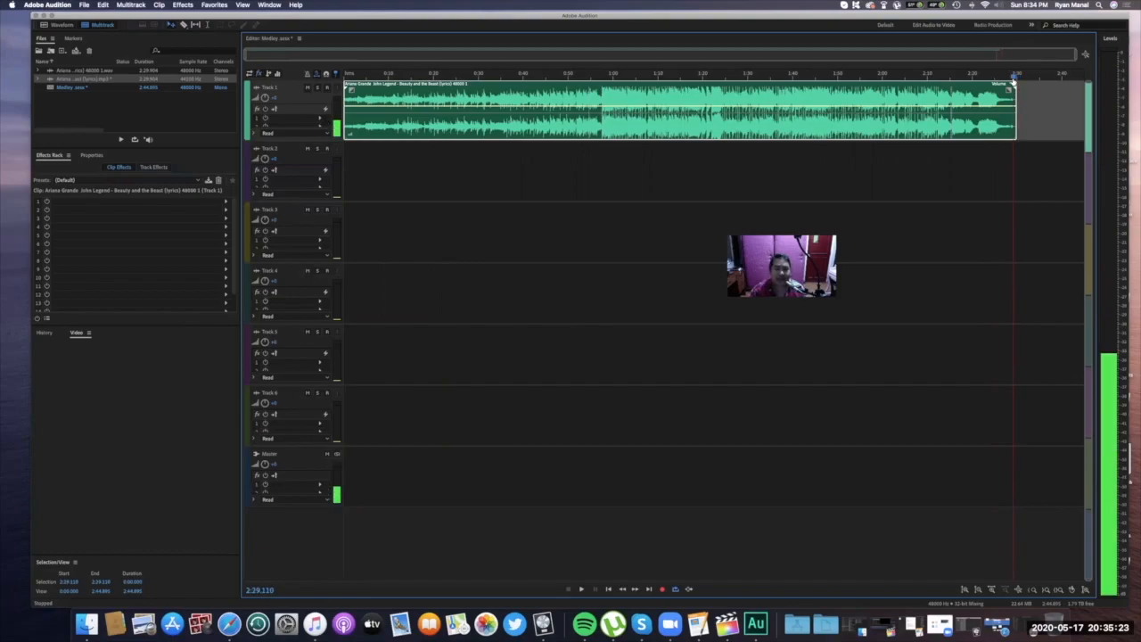
Shift the song clip about 16 seconds along Track 1 and return it to the start of the track.
click(441, 73)
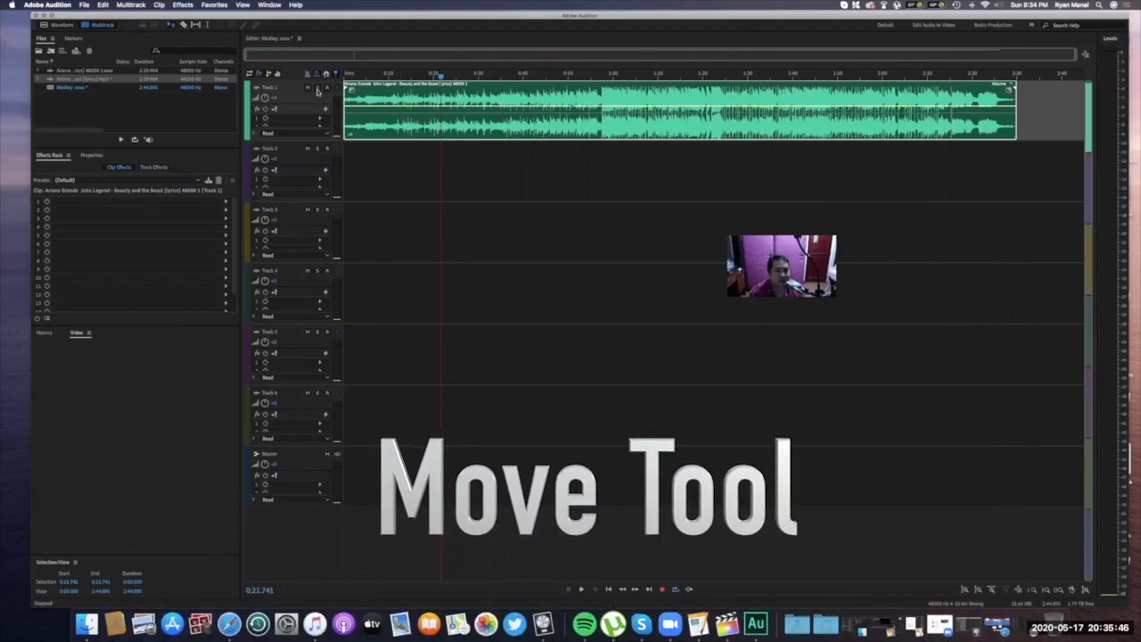
mouse_move(368, 95)
mouse_down()
mouse_move(540, 97)
mouse_move(372, 98)
mouse_up()
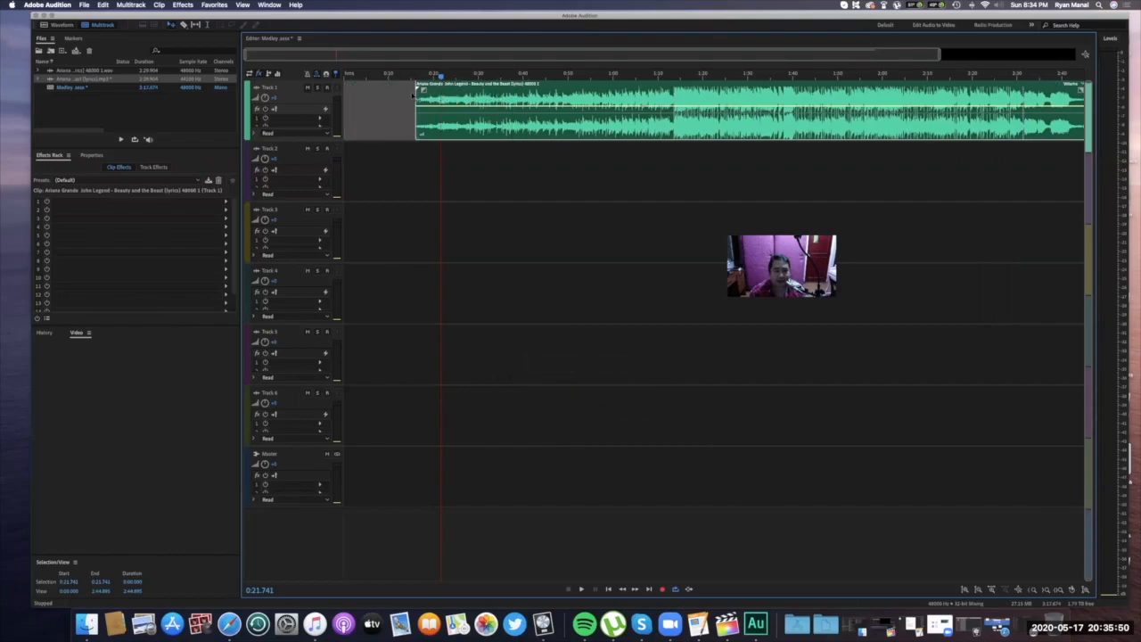
drag(647, 107, 575, 109)
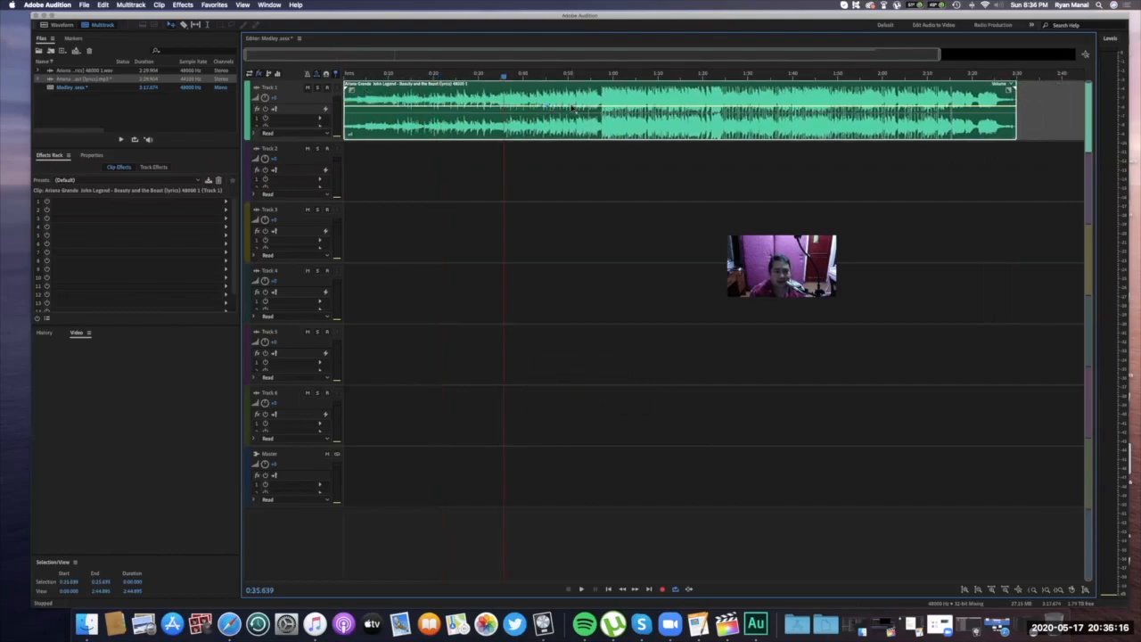
Add volume keyframes that raise the clip from about 1:20 and lower it before about 0:48, and play a short part.
drag(547, 106, 617, 110)
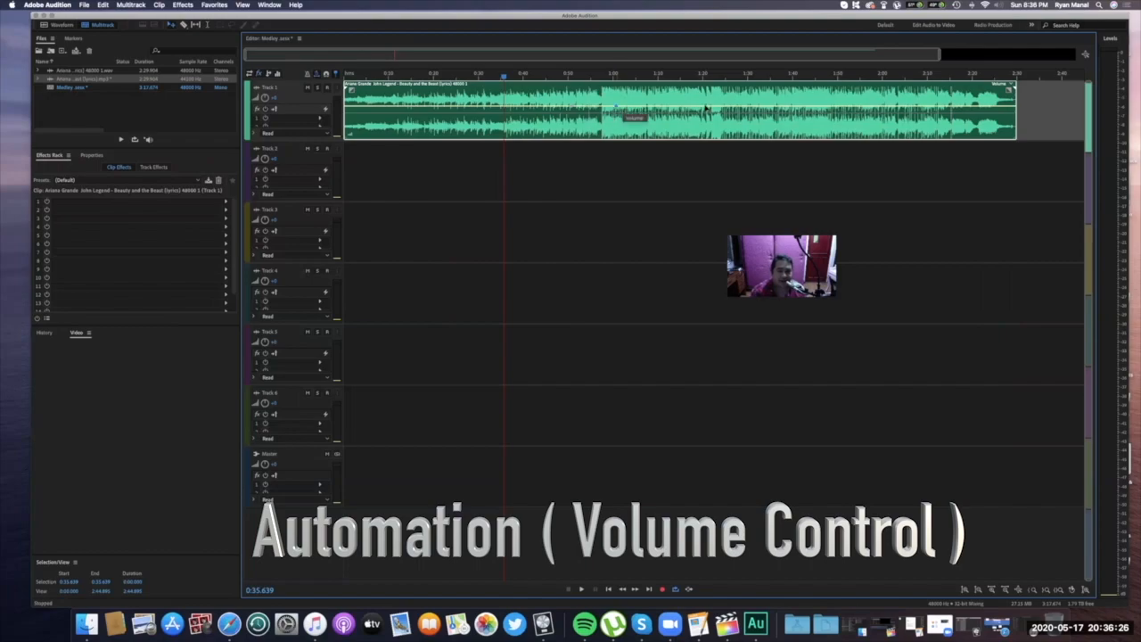
drag(706, 108, 706, 95)
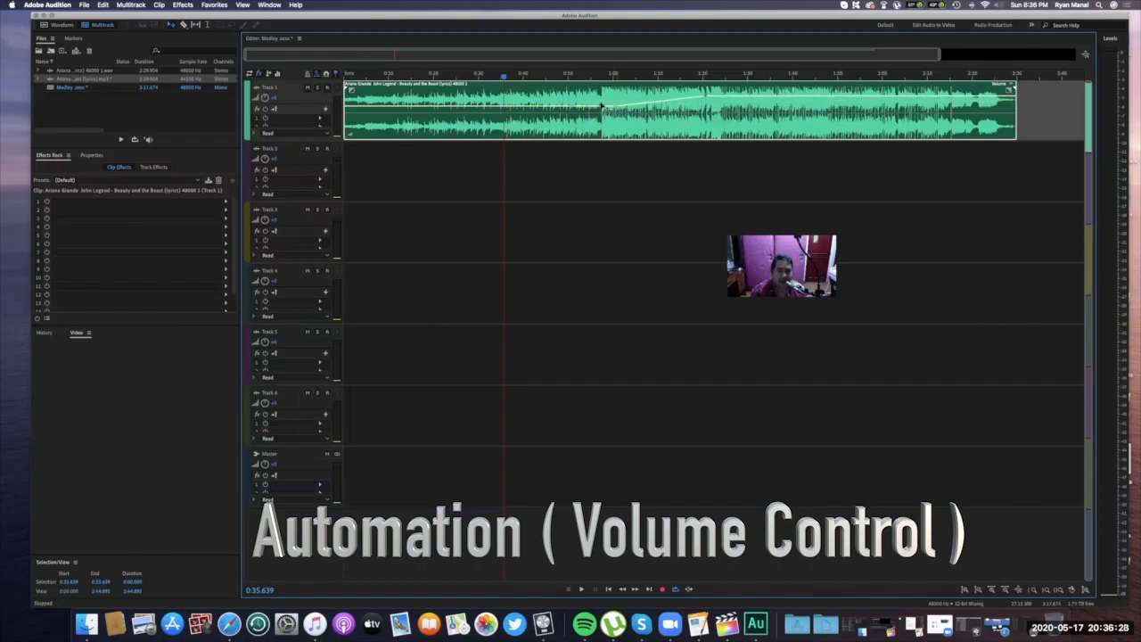
drag(573, 107, 558, 117)
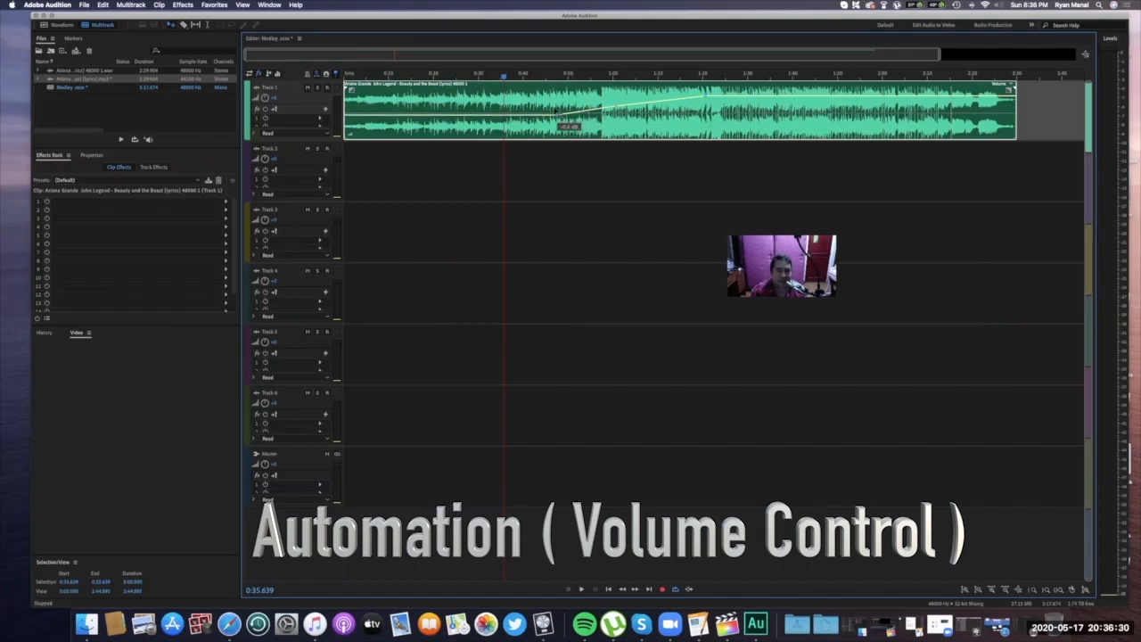
key(space)
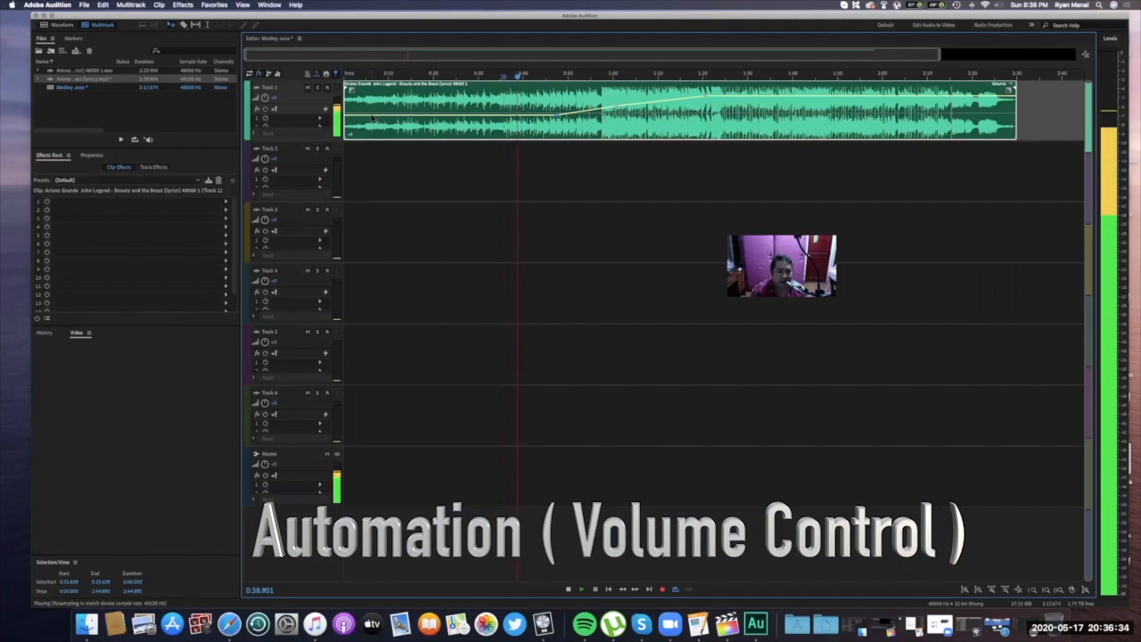
key(space)
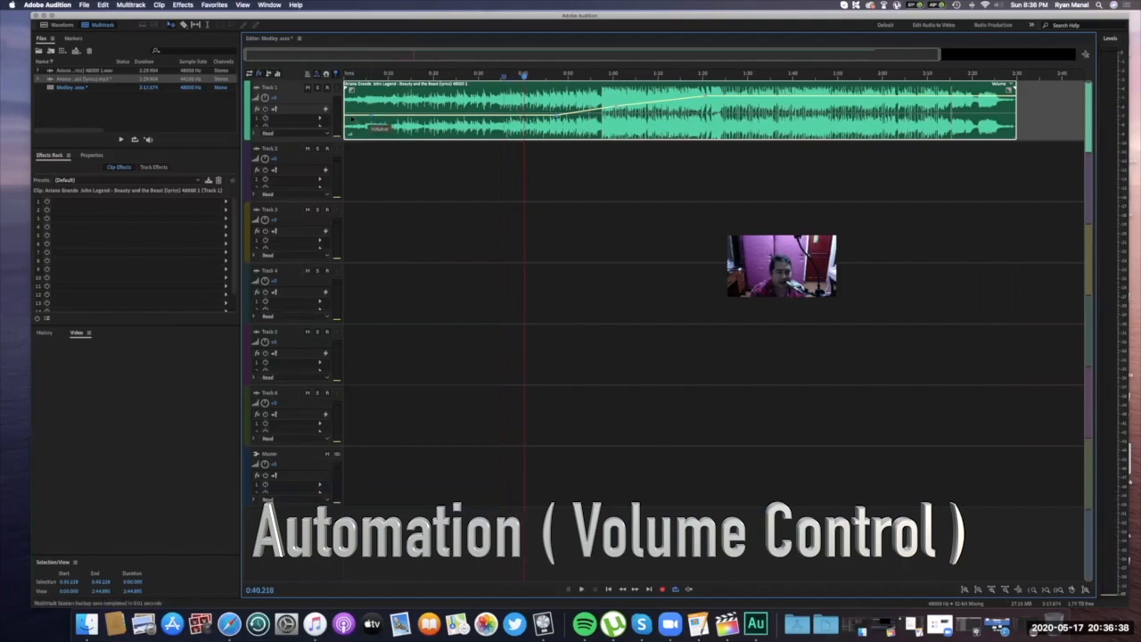
Create a fade-in from the clip's start up to a volume keyframe near 0:20, and play it from the beginning.
drag(347, 121, 349, 153)
drag(373, 117, 431, 117)
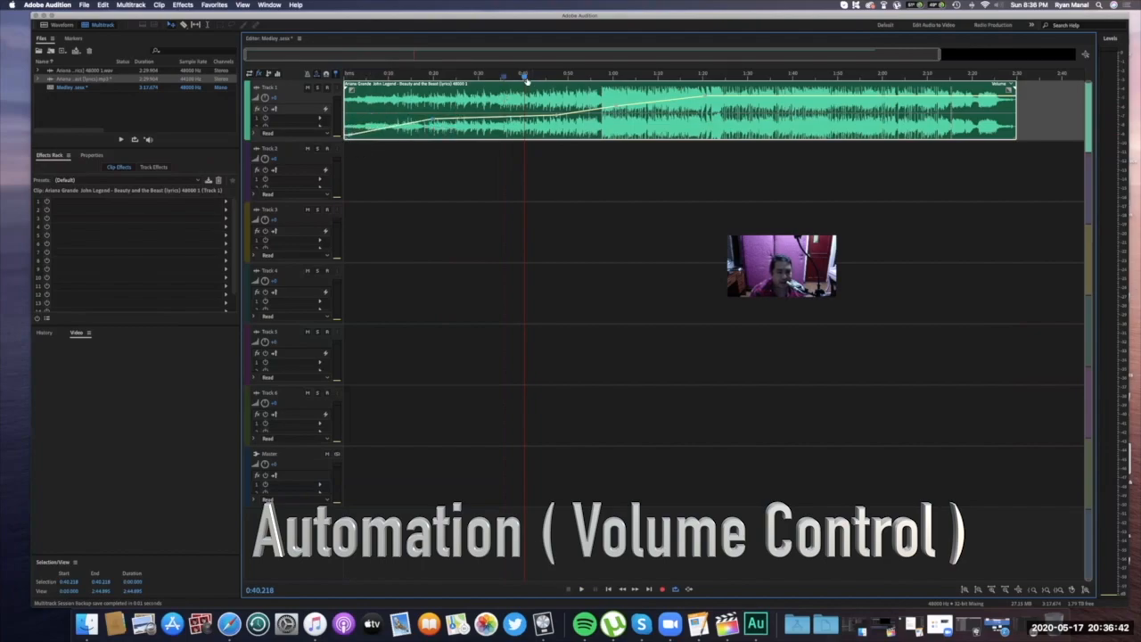
drag(525, 78, 337, 79)
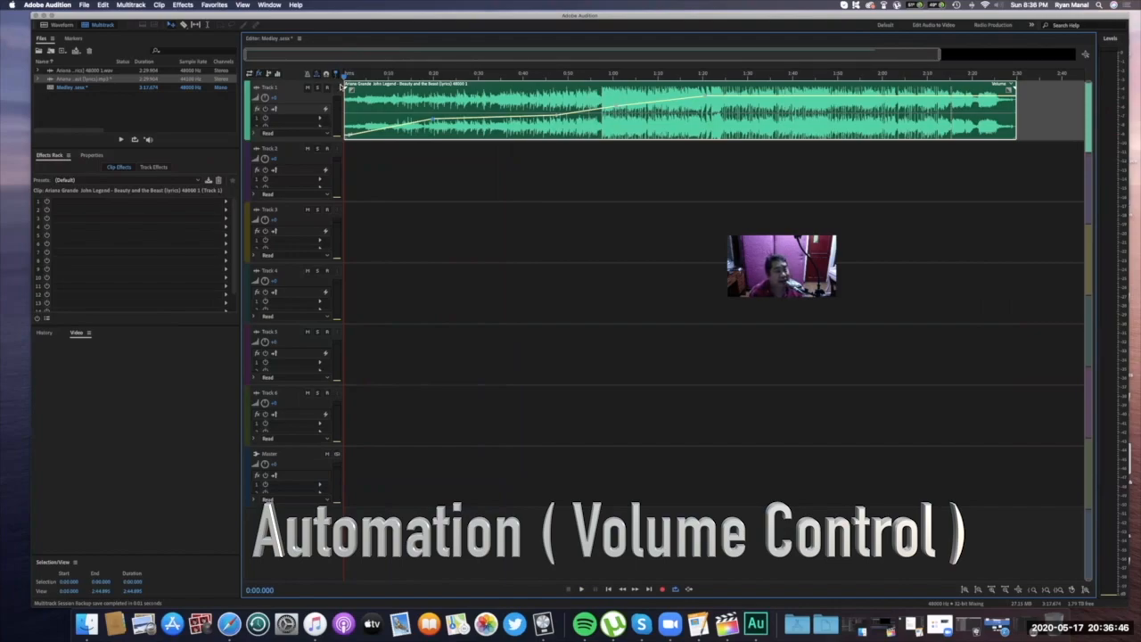
key(space)
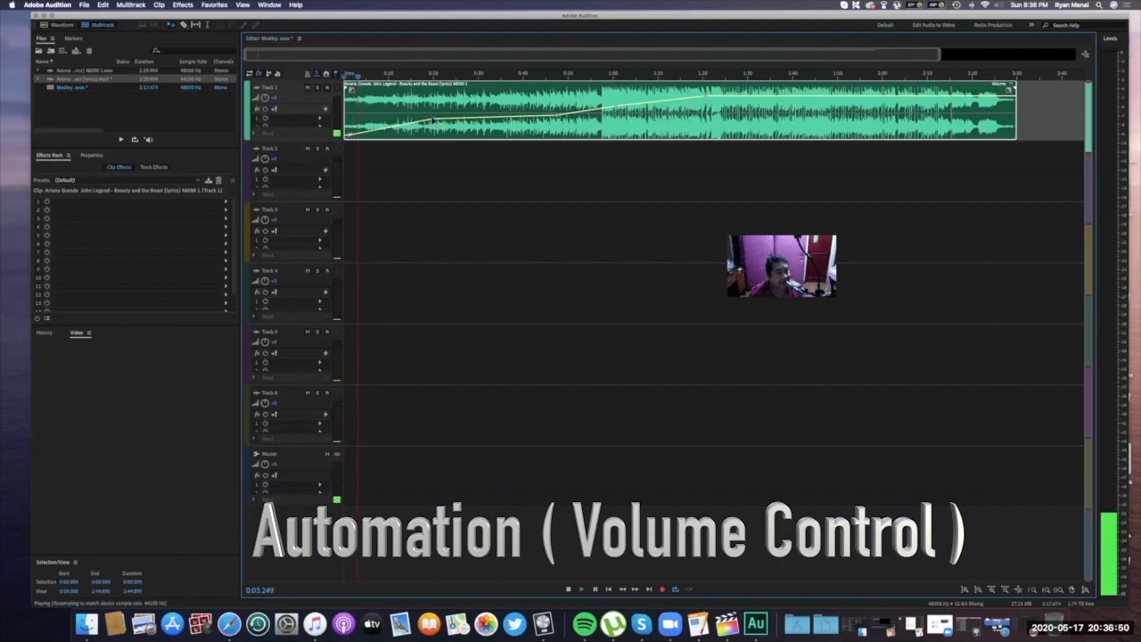
Shorten the fade-in by moving its end keyframe to about 0:07, adjust the following volume keyframe, and stop playback.
drag(433, 118, 378, 119)
drag(555, 118, 536, 118)
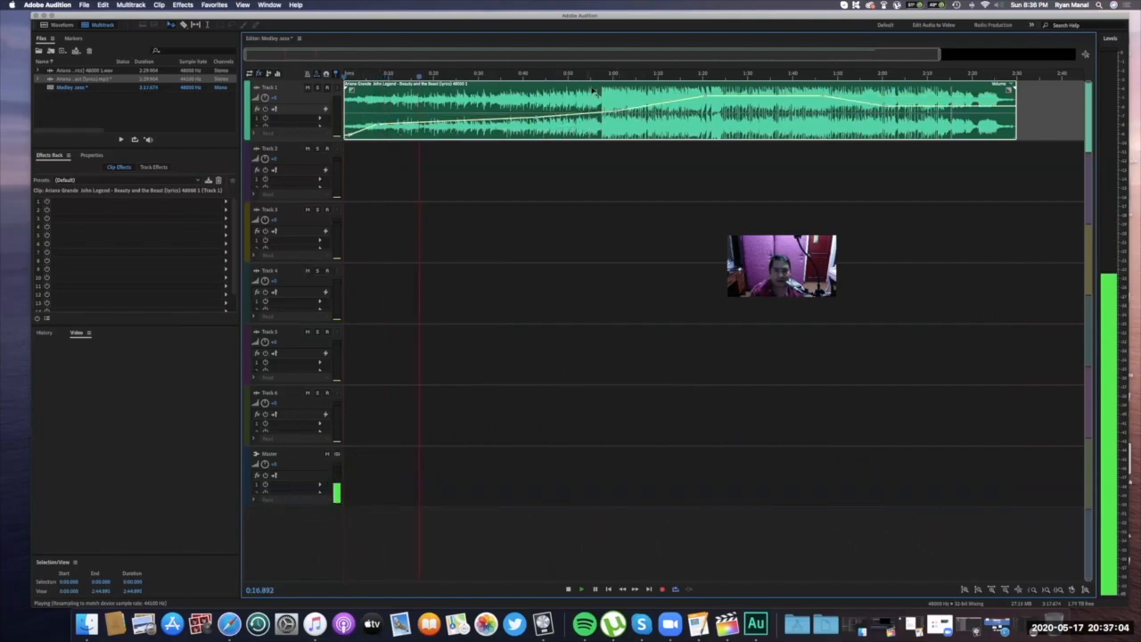
key(space)
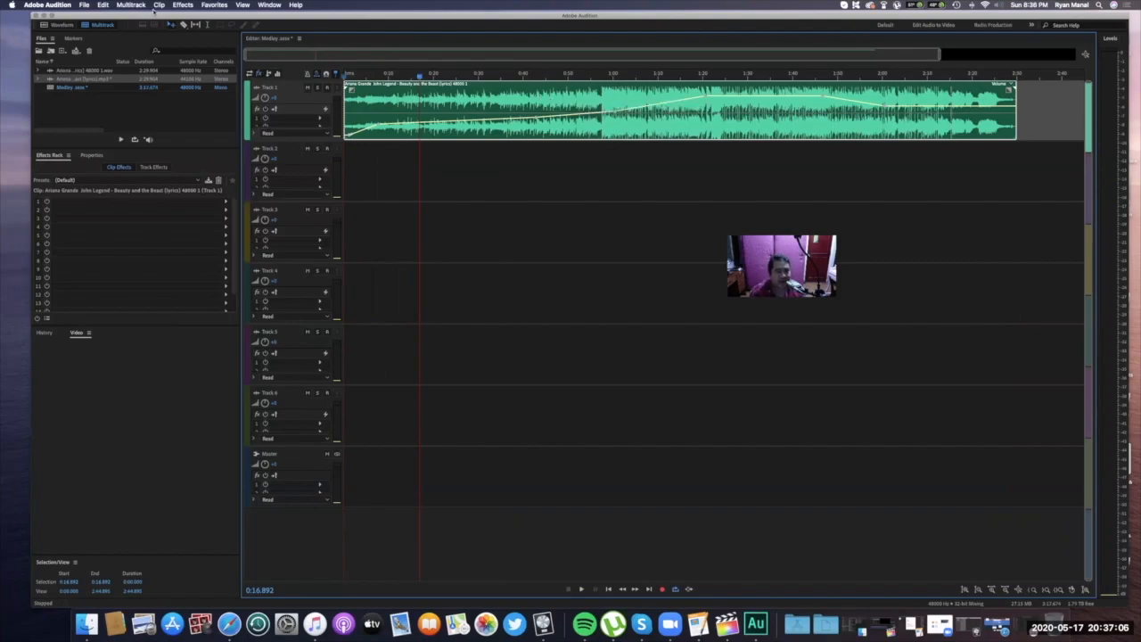
Split the song clip on Track 1 at about 0:20, 0:42, 1:10, 1:40 and 2:06.
click(435, 107)
click(532, 105)
click(657, 104)
click(793, 104)
click(909, 104)
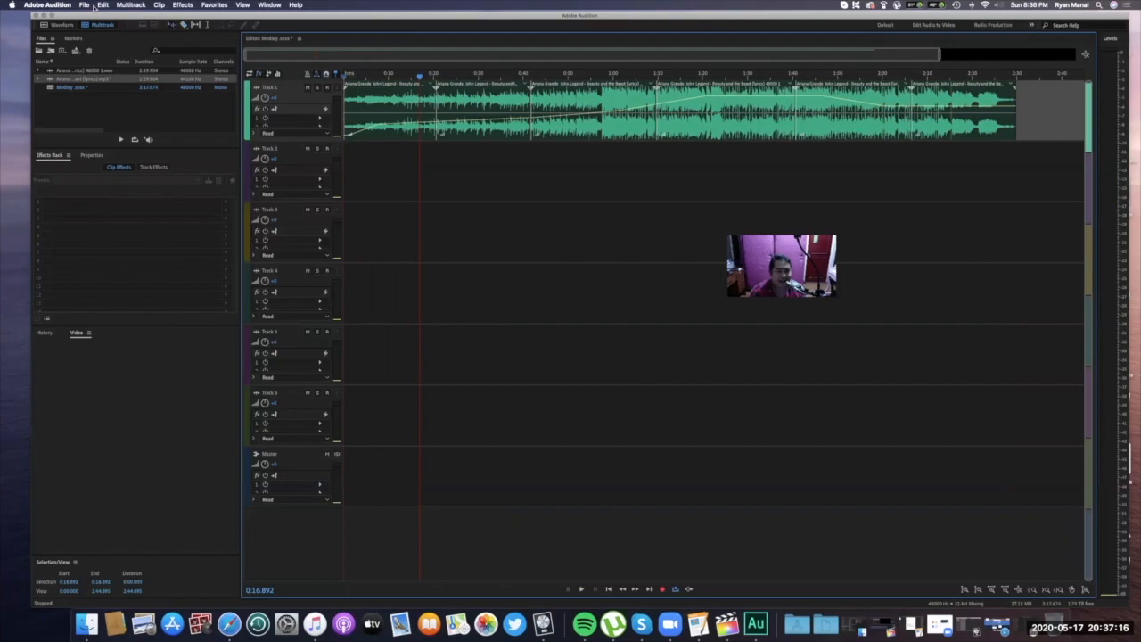
Move the second and fourth pieces of the split song to Track 2 and the last piece to Track 3.
click(450, 129)
drag(450, 129, 453, 153)
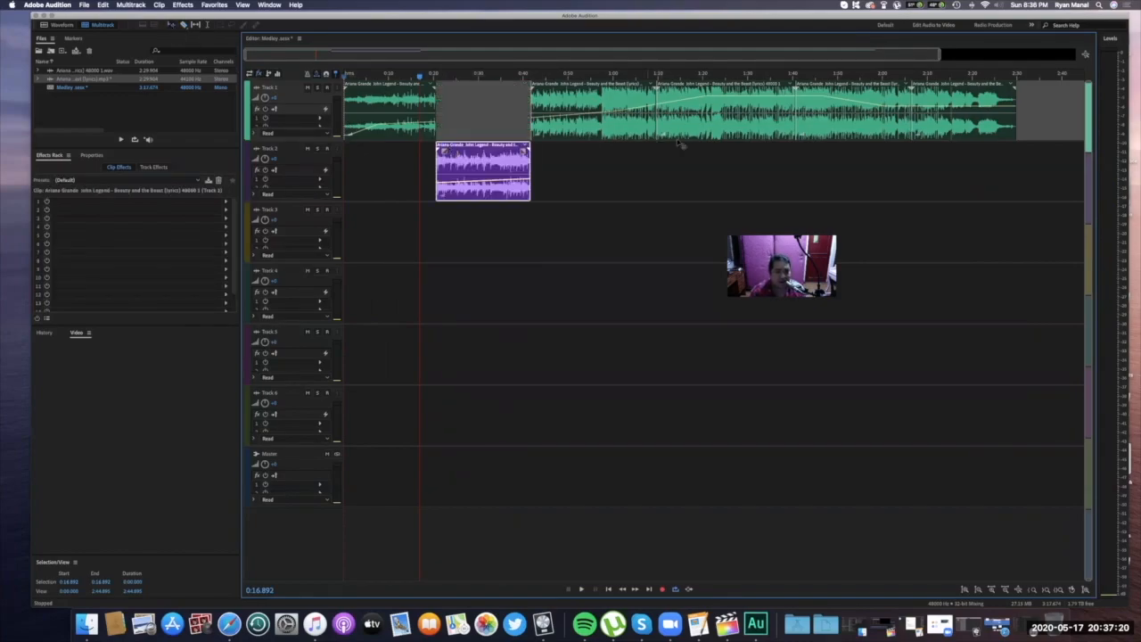
drag(687, 133, 687, 156)
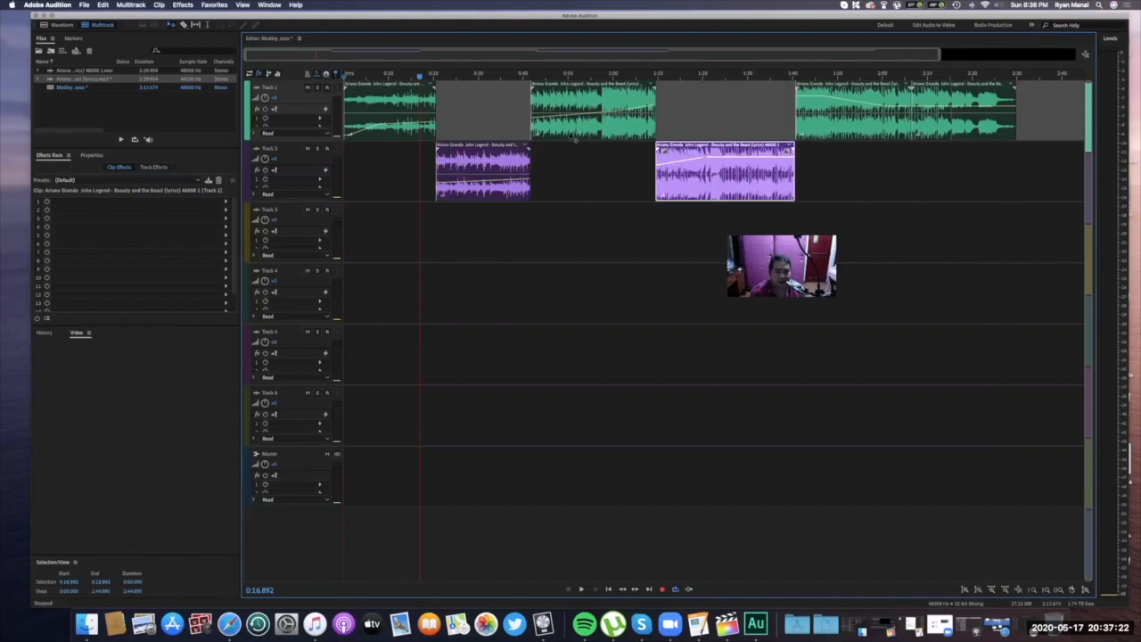
drag(942, 141, 941, 245)
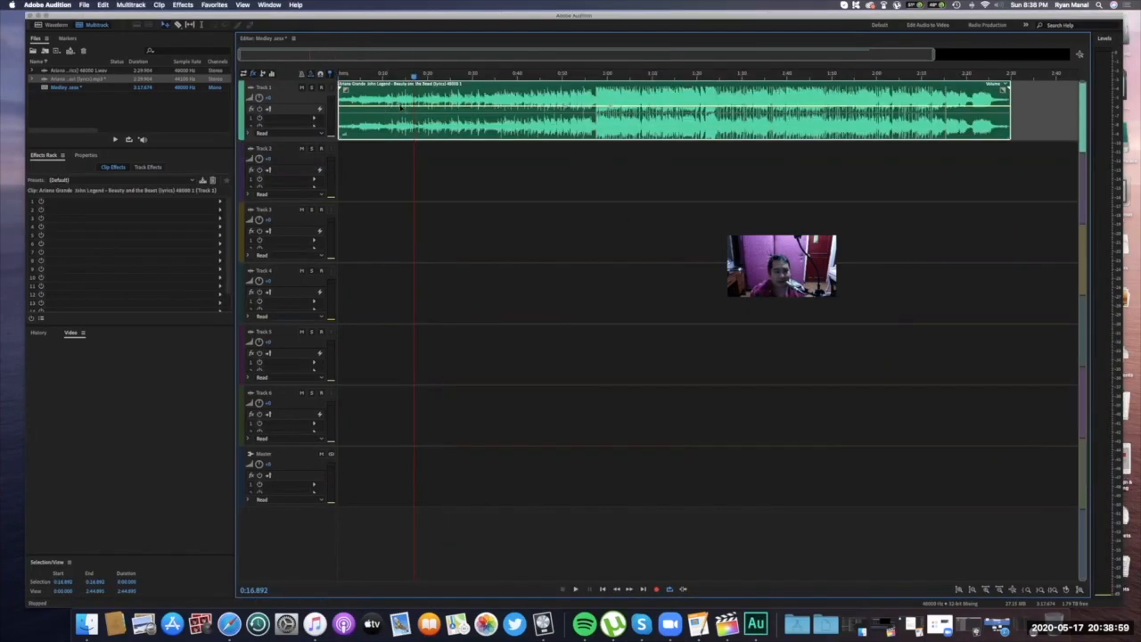
Open "Thou Art live Carrie Underwood Lyrics on Screen.mp3" from the Desktop in the waveform editor.
click(56, 25)
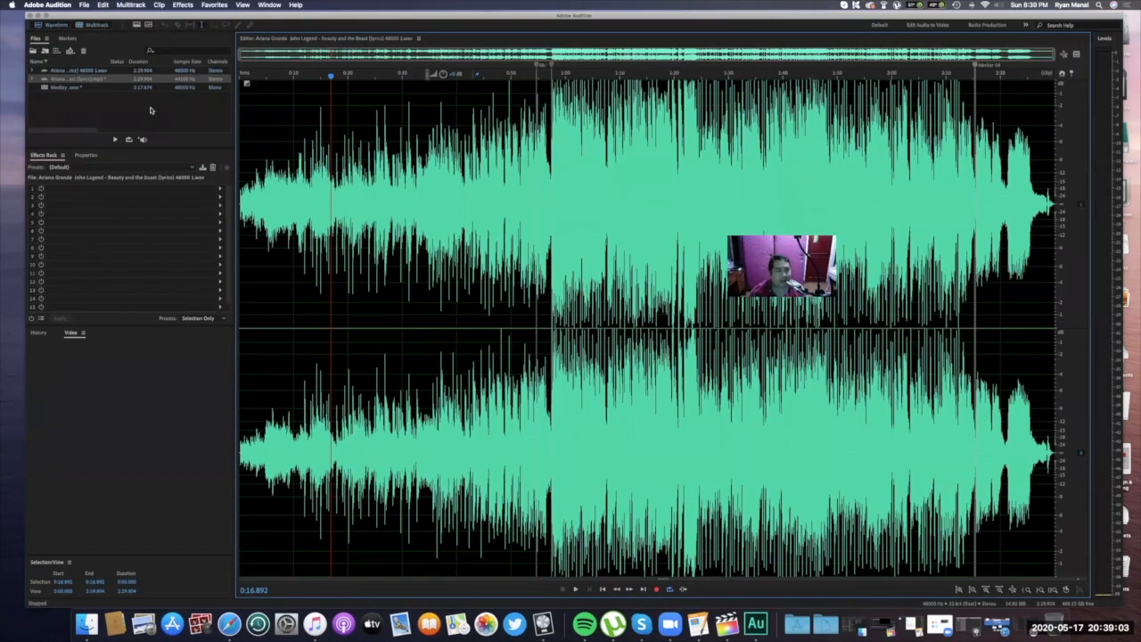
click(33, 50)
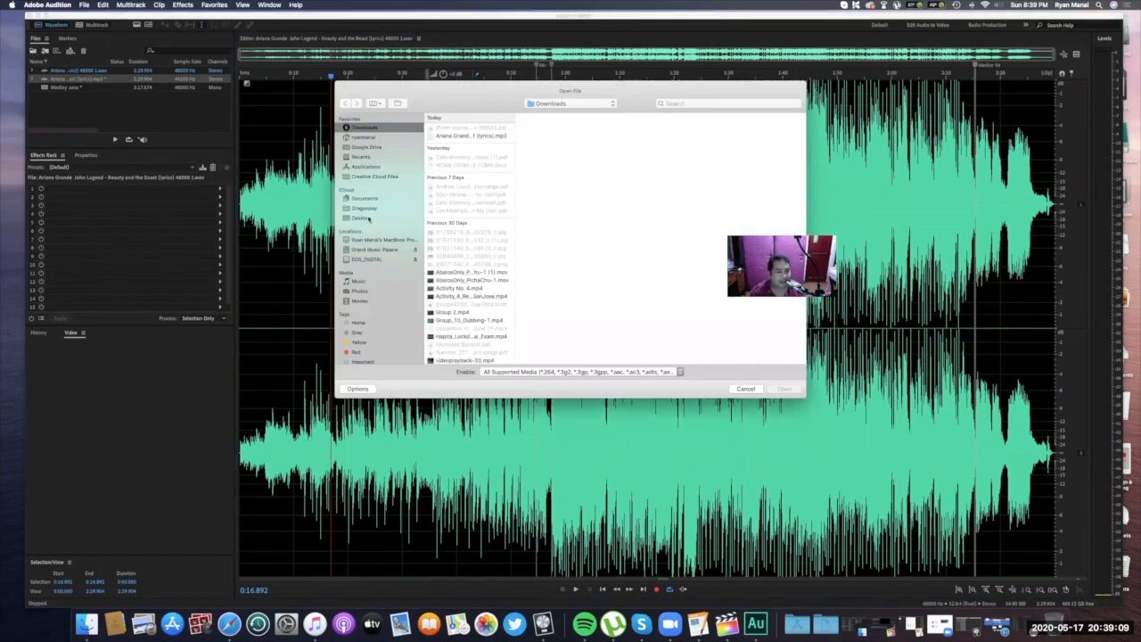
click(365, 219)
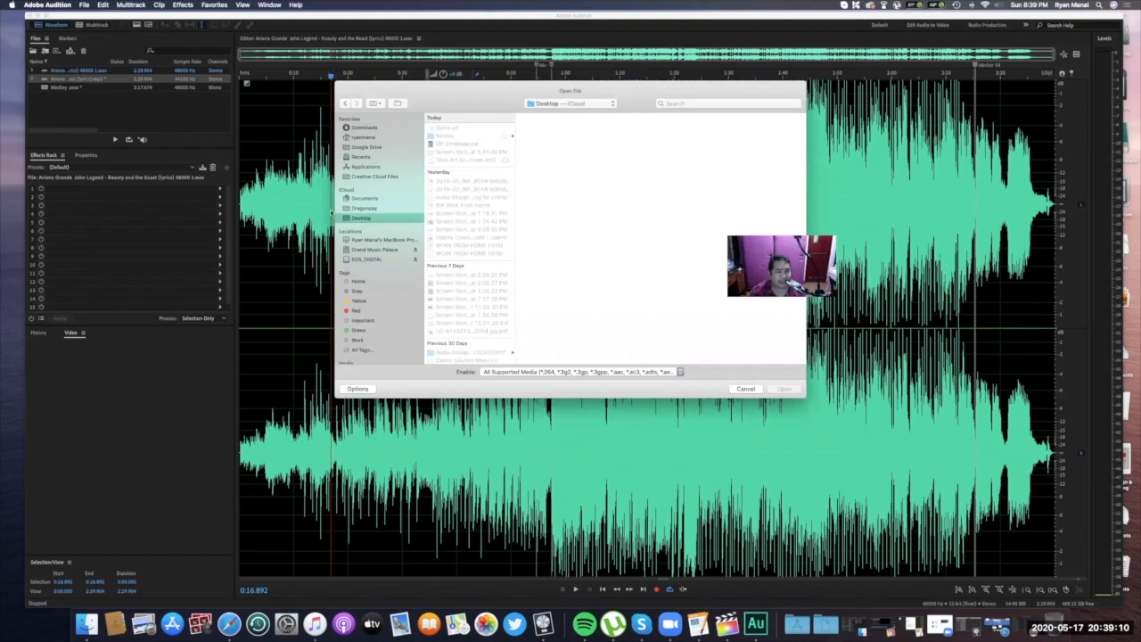
click(477, 160)
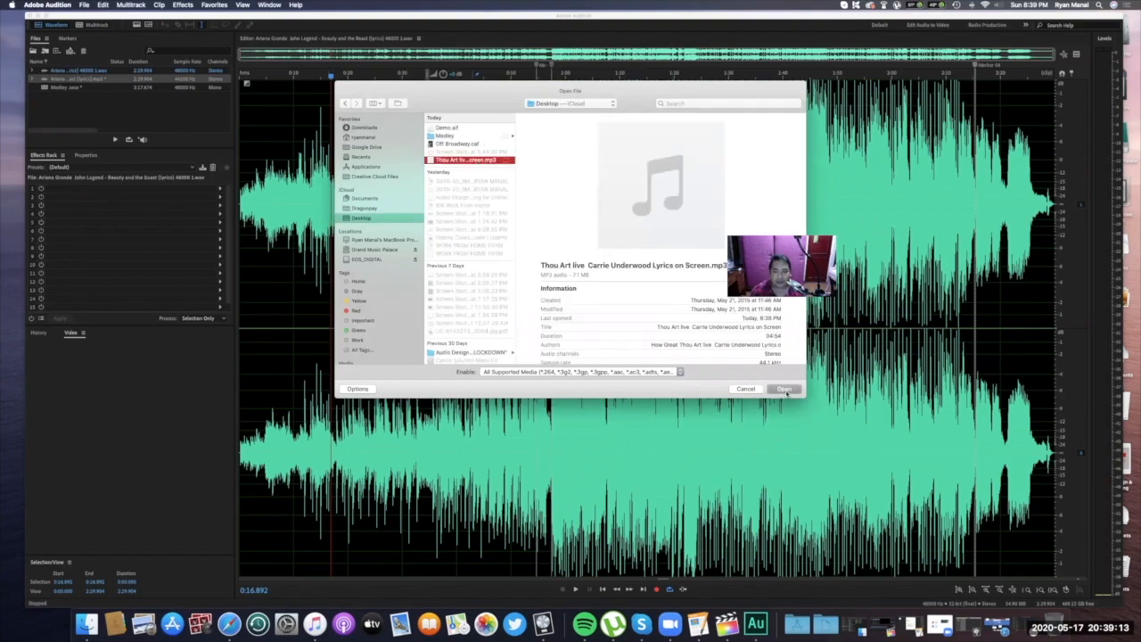
click(783, 389)
Listen to several passages in the first 35 seconds of the "Thou Art" song to find an edit point.
key(space)
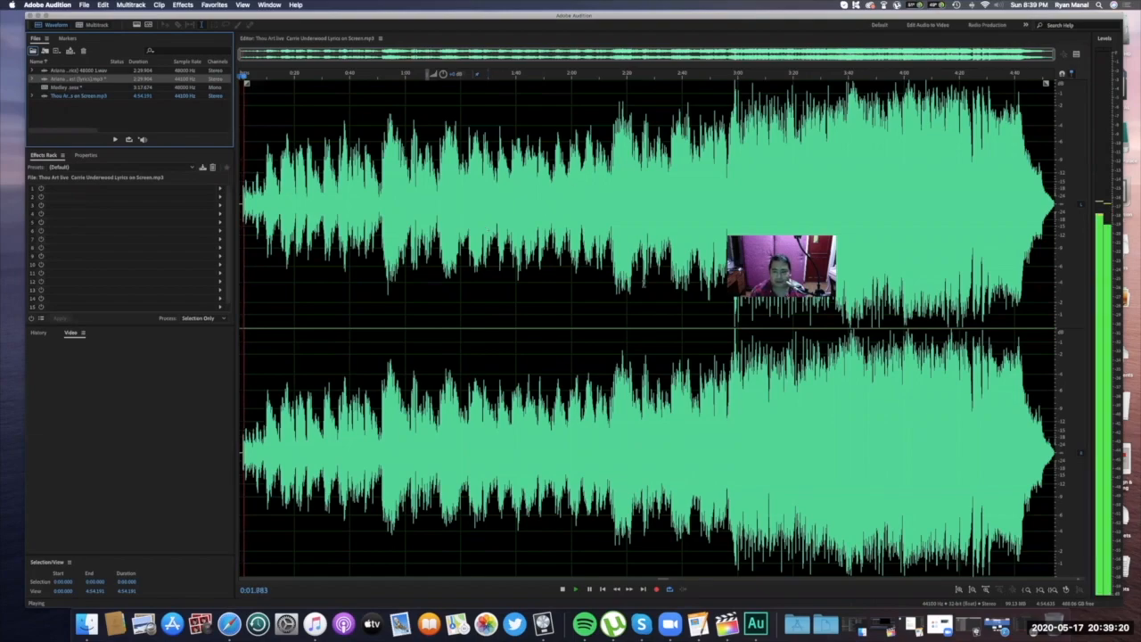
click(320, 194)
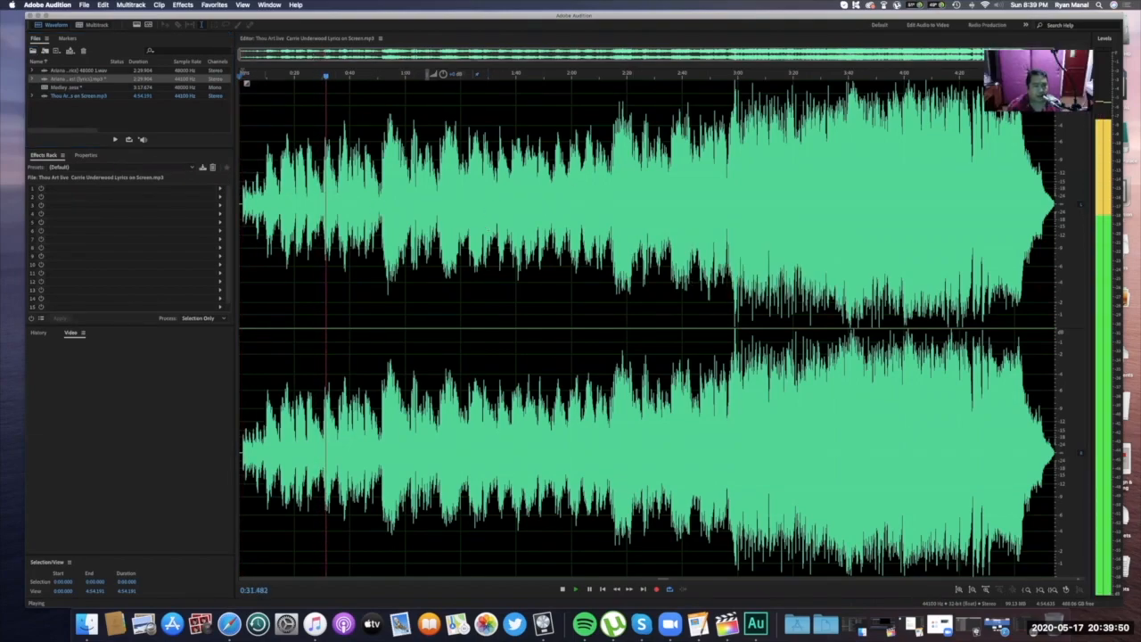
click(563, 591)
click(328, 78)
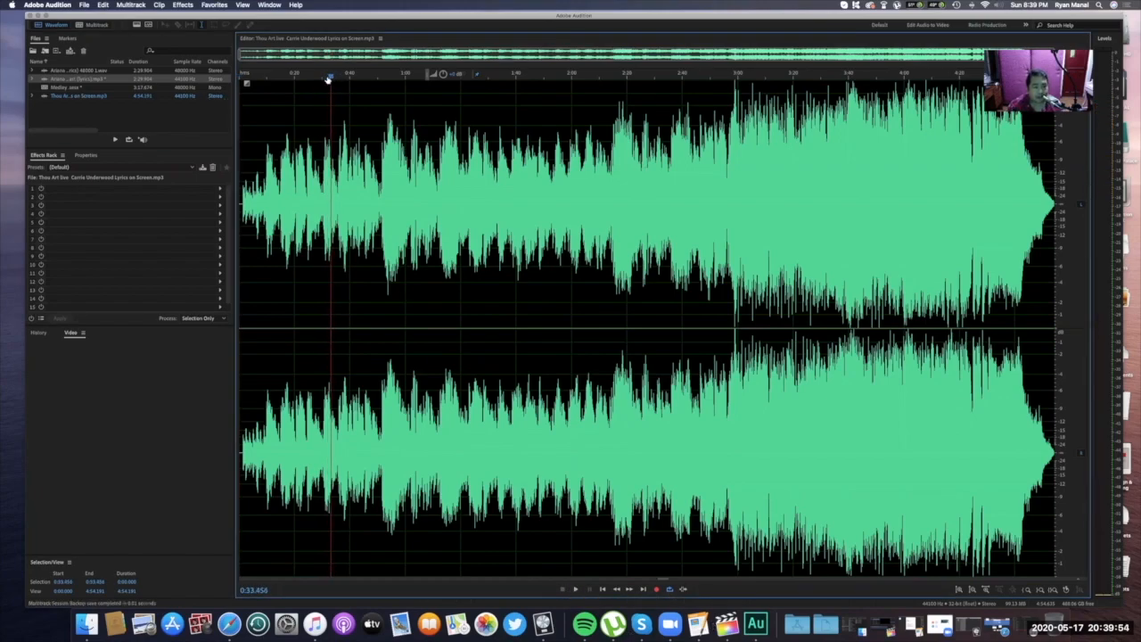
key(space)
click(322, 78)
key(space)
click(308, 77)
key(space)
key(space)
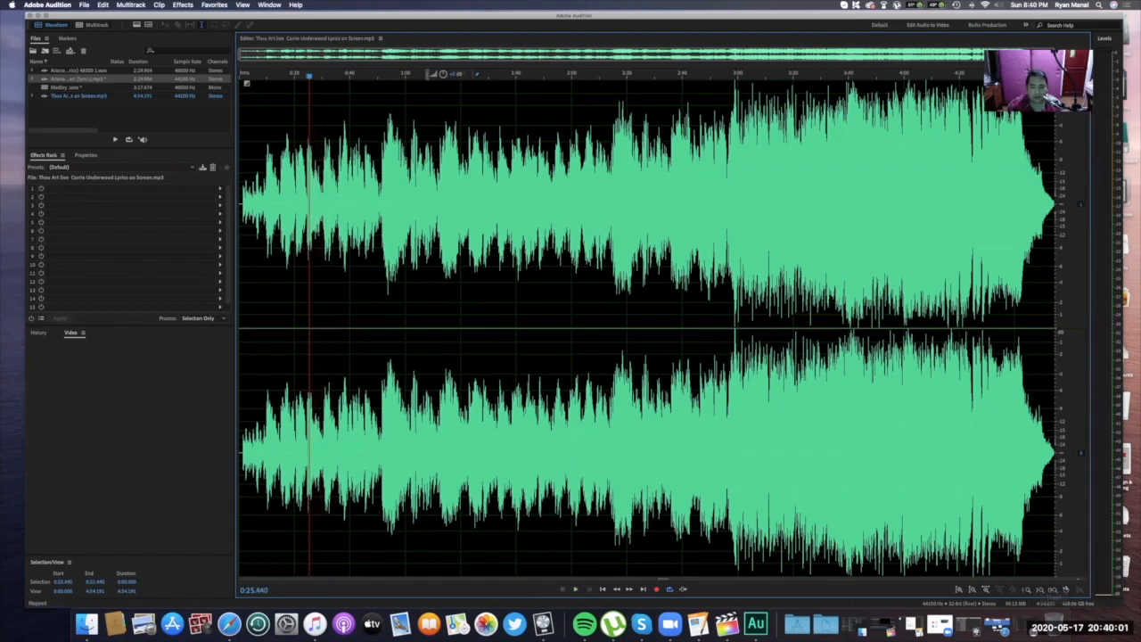
Play the "Thou Art" song from about 0:25 in a closer view of the waveform.
click(985, 589)
click(985, 589)
click(985, 589)
click(985, 589)
key(space)
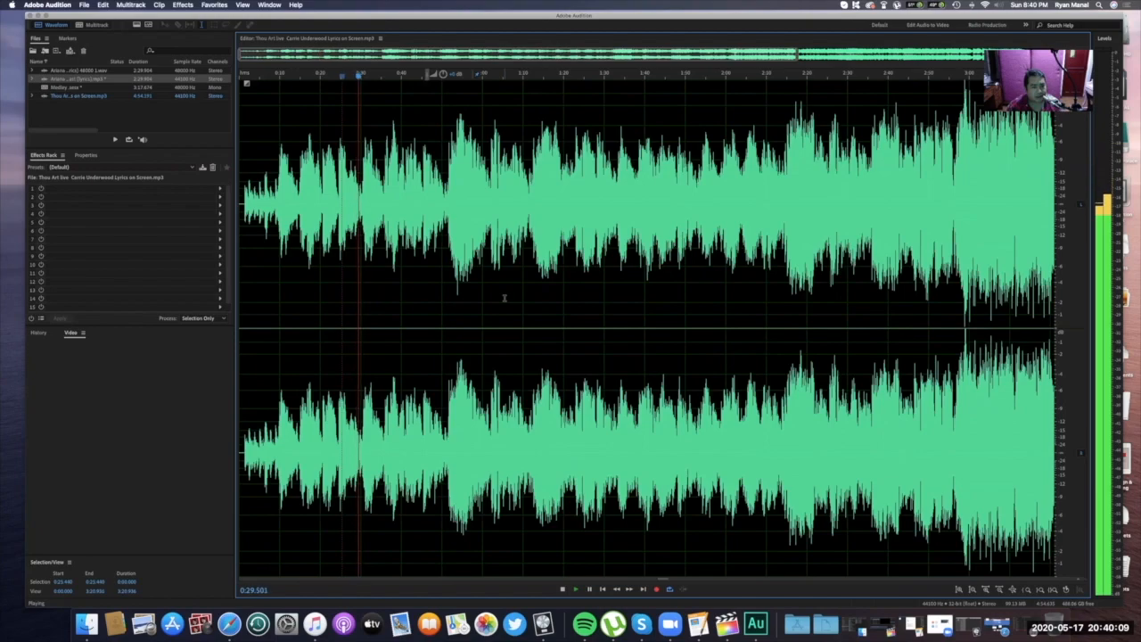
key(space)
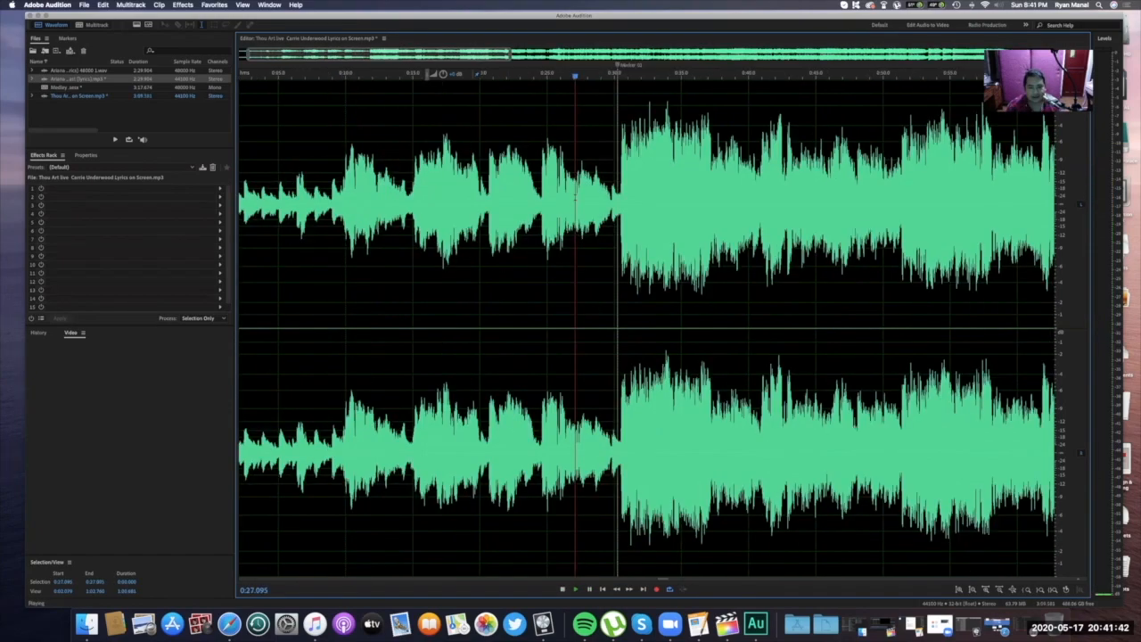
Play the "Thou Art" song from about 0:27 across the marker at 0:30 to check the cut.
key(space)
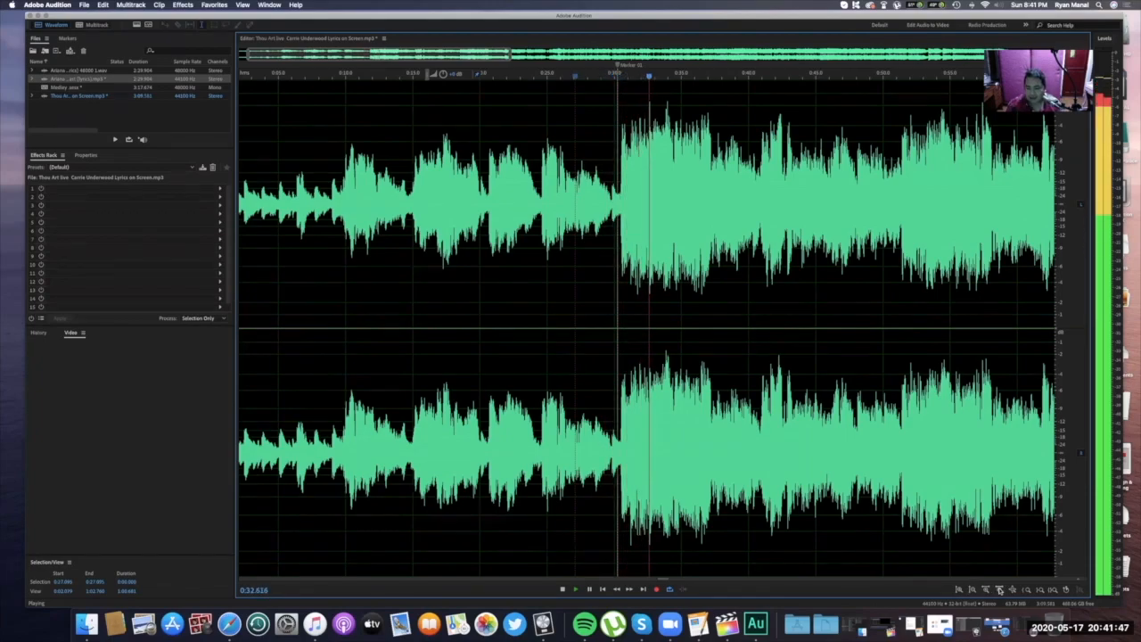
key(space)
key(=)
key(=)
key(=)
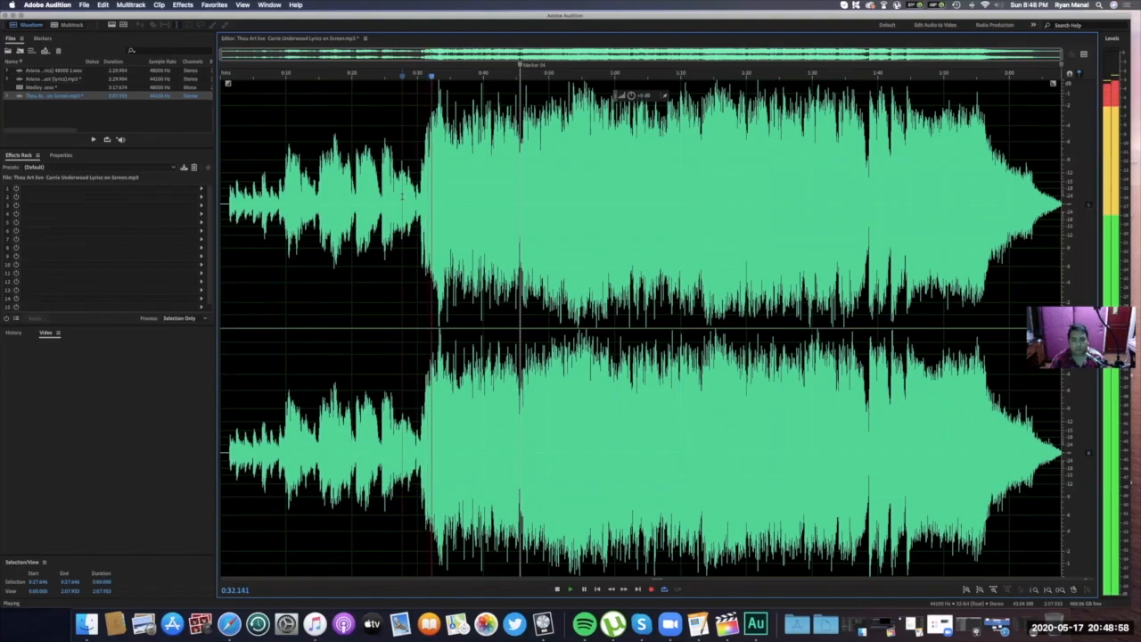
Stop playback, play the shortened song's ending from about 1:49, and place the playhead at its end.
key(space)
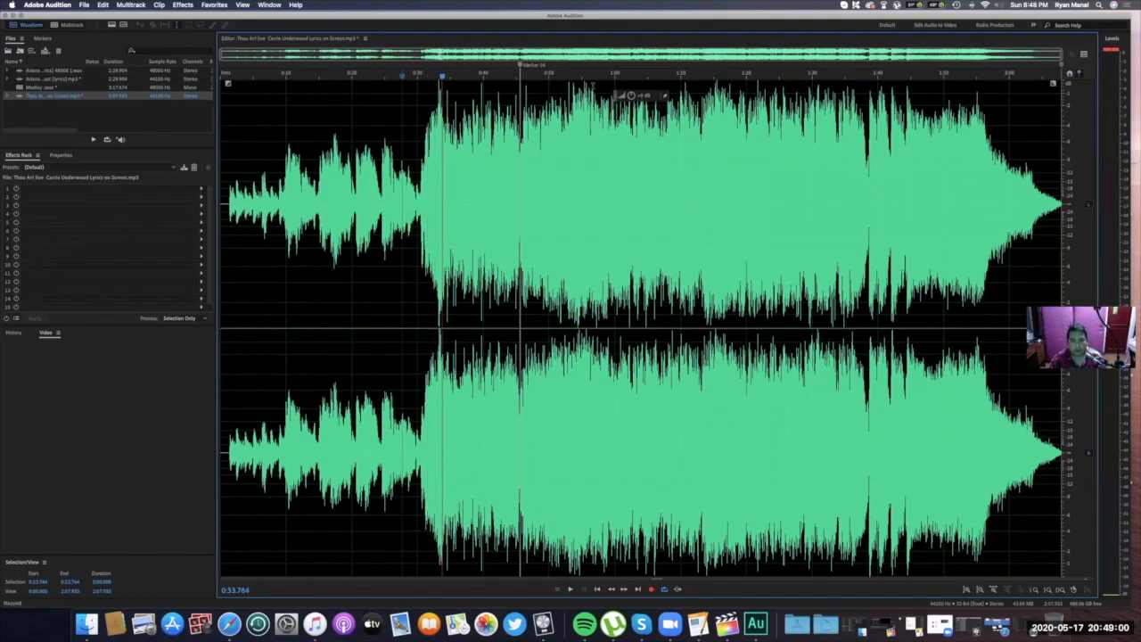
click(936, 149)
key(space)
key(End)
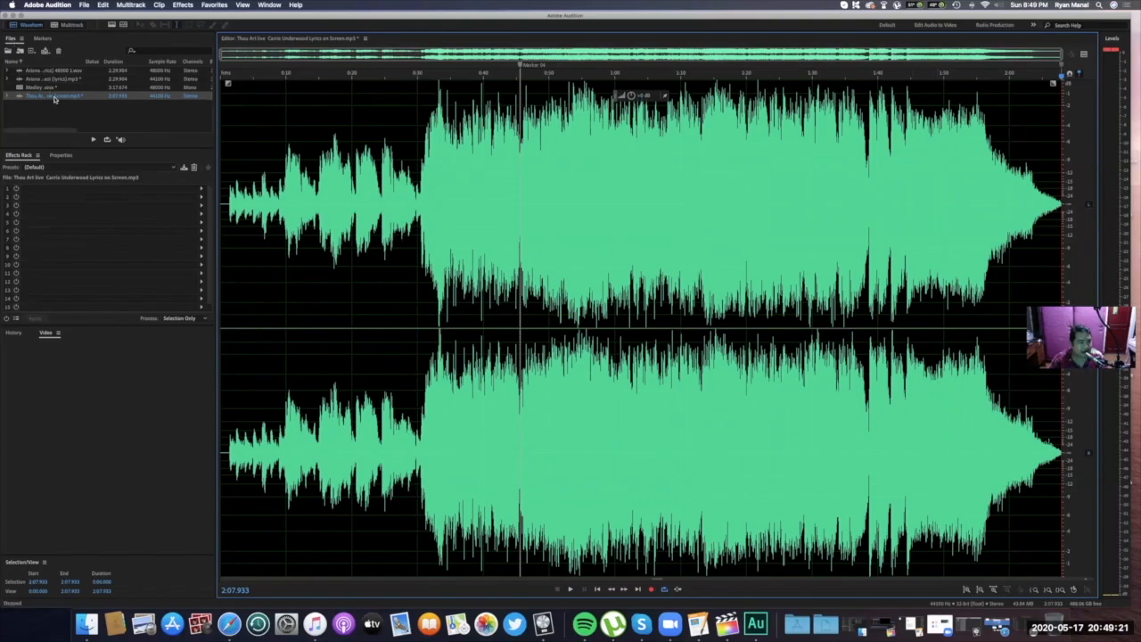
Add the shortened 48000 Hz copy of the "Thou Art" song to Track 2 at the start of the multitrack session.
click(77, 25)
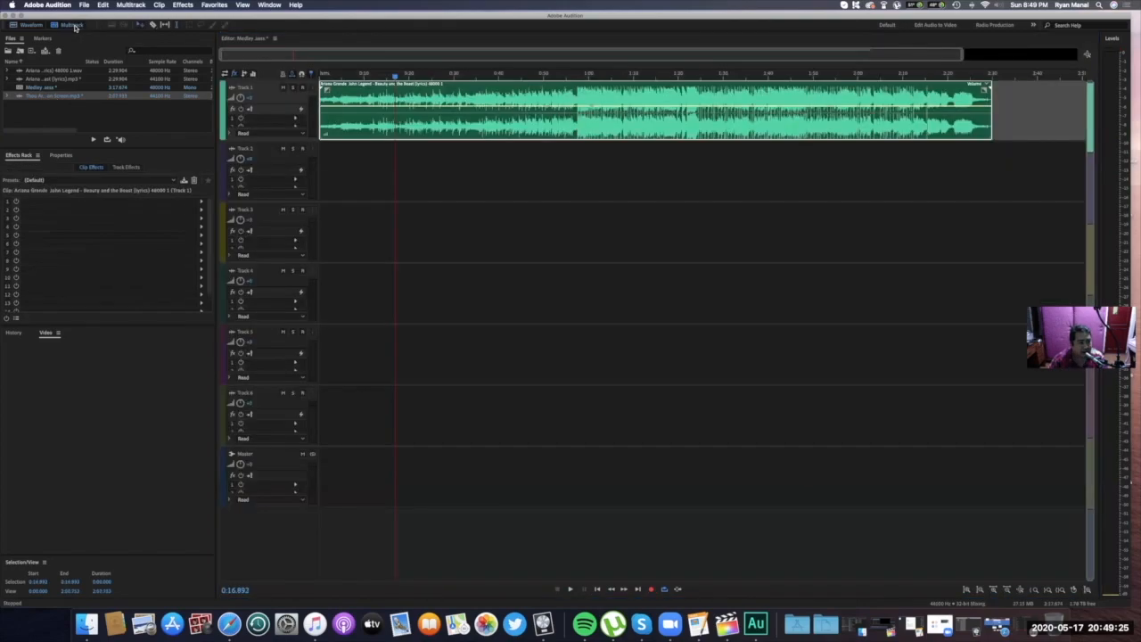
click(30, 98)
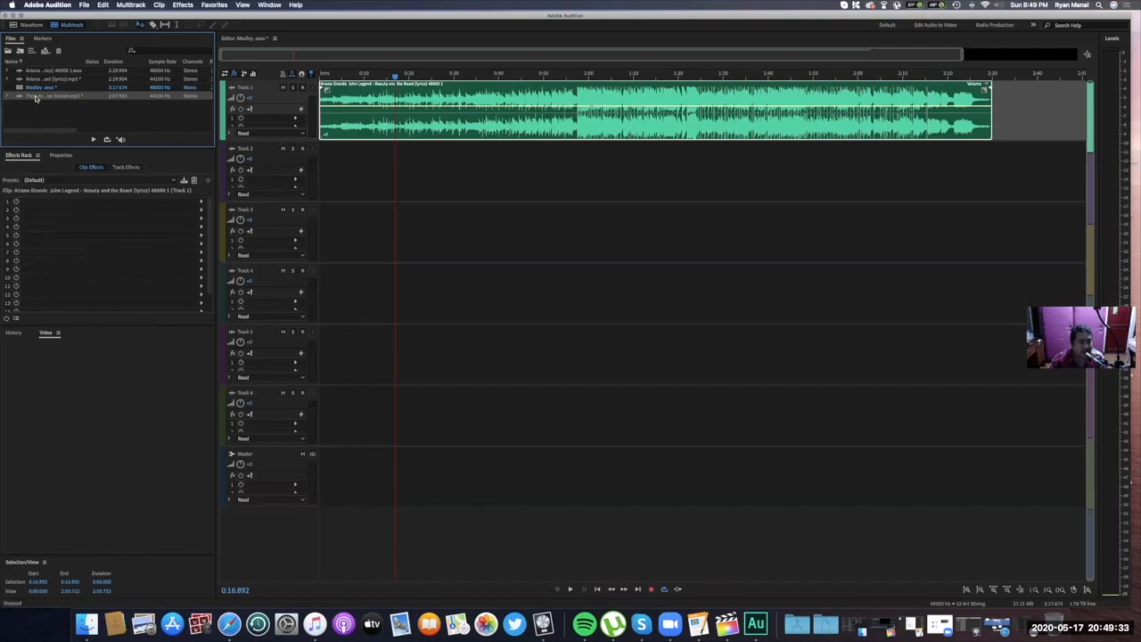
drag(35, 98, 322, 172)
click(646, 338)
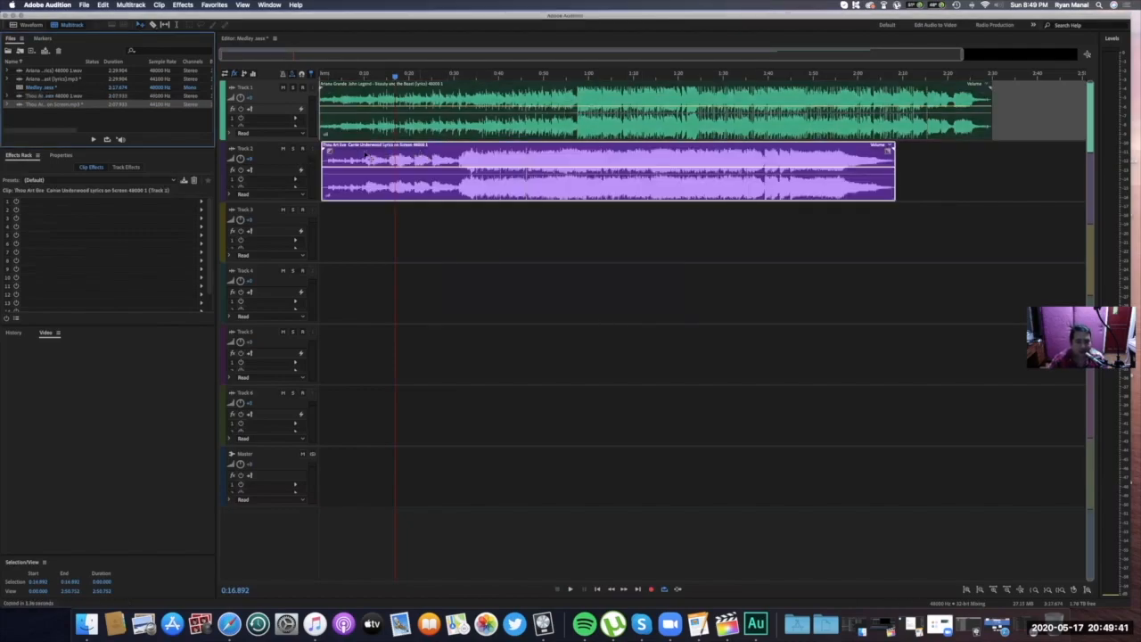
Move the "Thou Art" clip on Track 2 to start at about 2:22, overlapping the end of "Beauty and the Beast".
drag(357, 157, 719, 171)
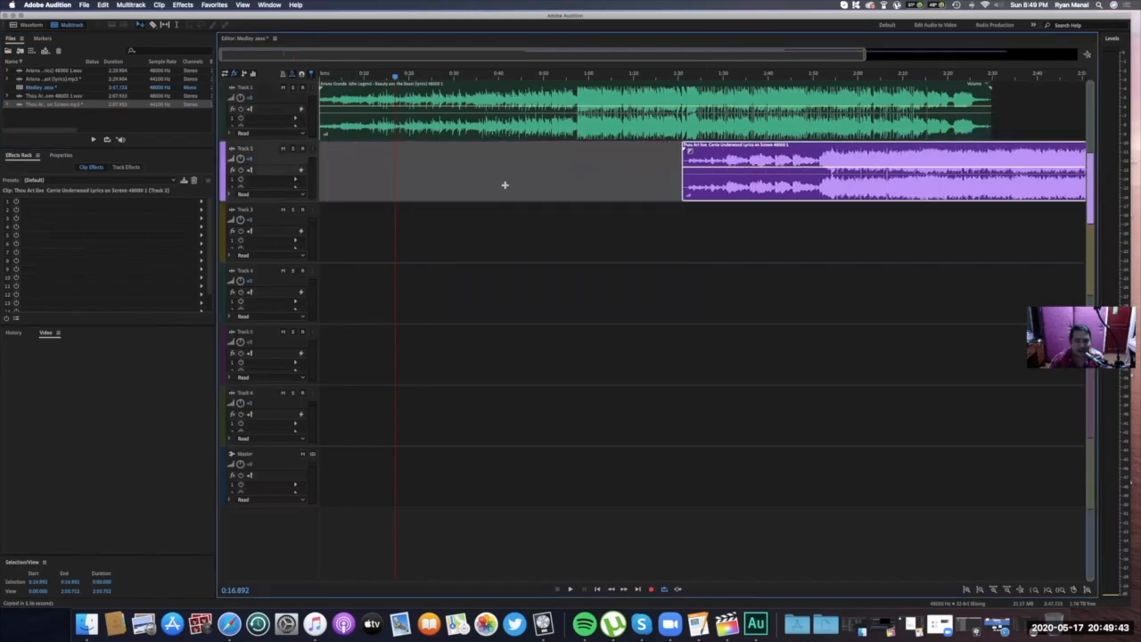
scroll(497, 182, right, 1)
scroll(496, 183, right, 5)
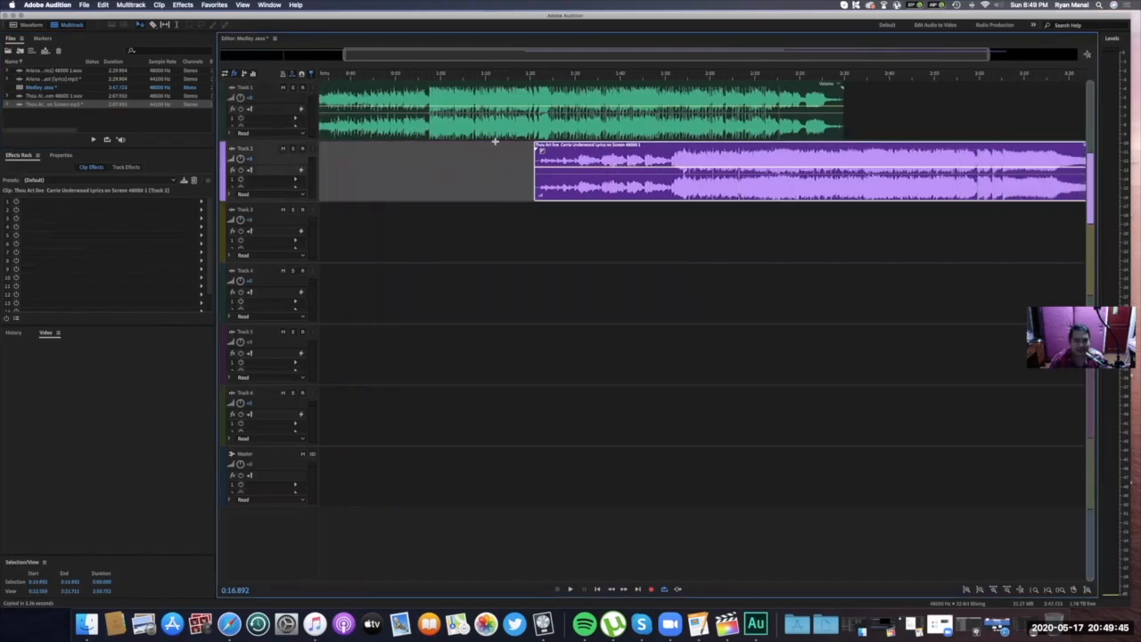
drag(563, 151, 829, 151)
click(833, 93)
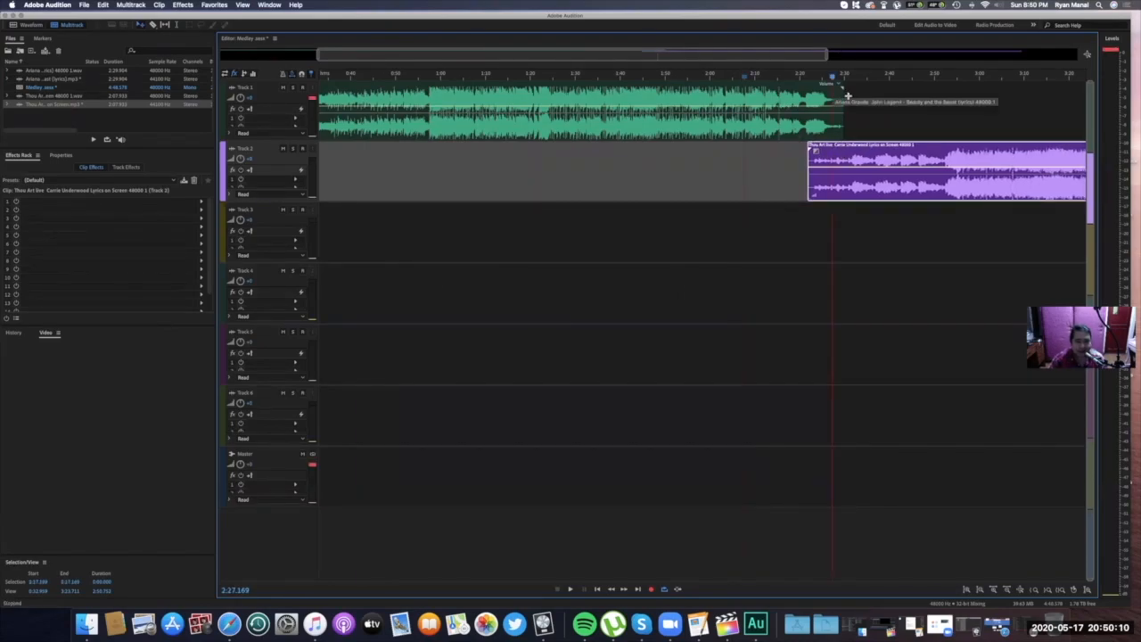
Fade out the last 15 seconds or so of "Beauty and the Beast" and fade in about the first 9 seconds of "Thou Art".
scroll(832, 88, left, 3)
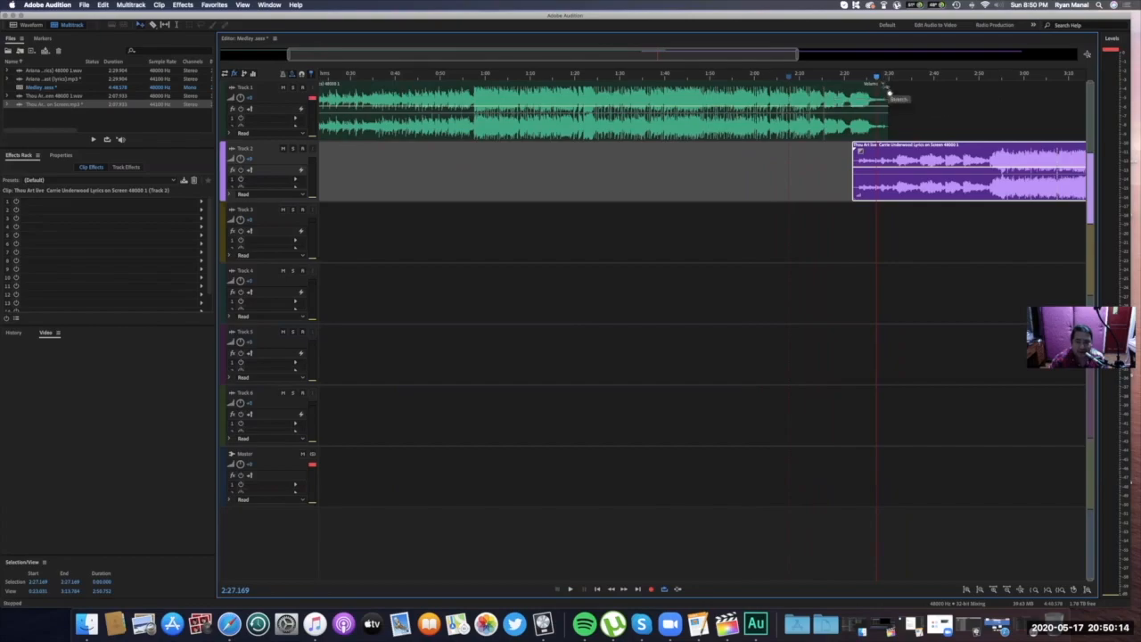
click(888, 92)
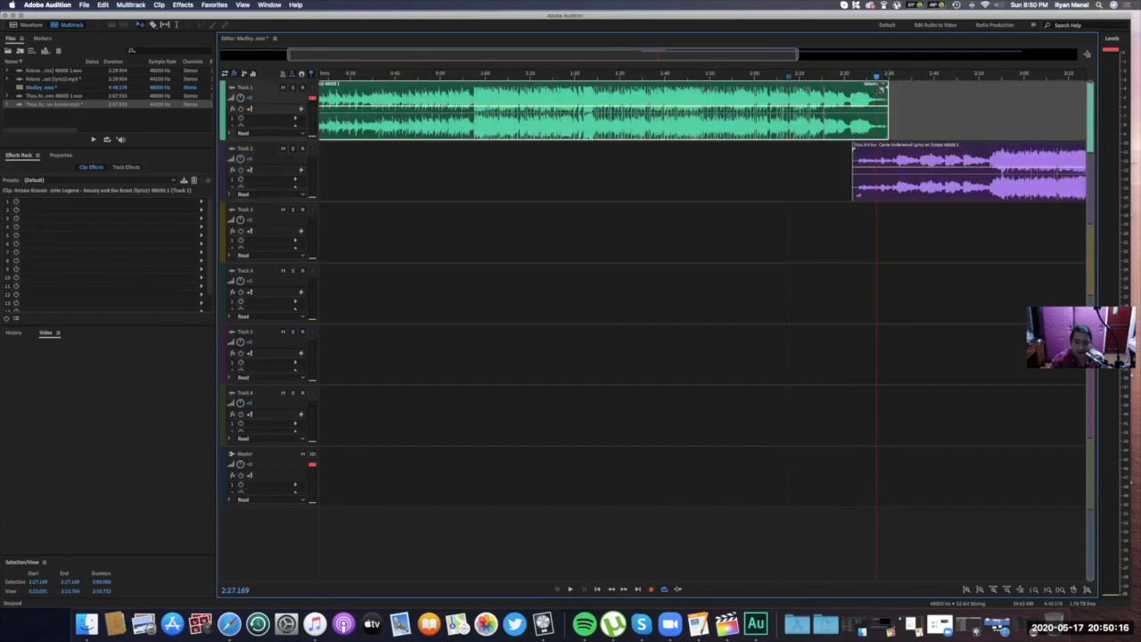
drag(883, 87, 812, 87)
click(860, 151)
drag(858, 149, 894, 151)
Play the transition between the two songs from about 2:16, replay it from the same point, and stop playback.
drag(878, 79, 828, 80)
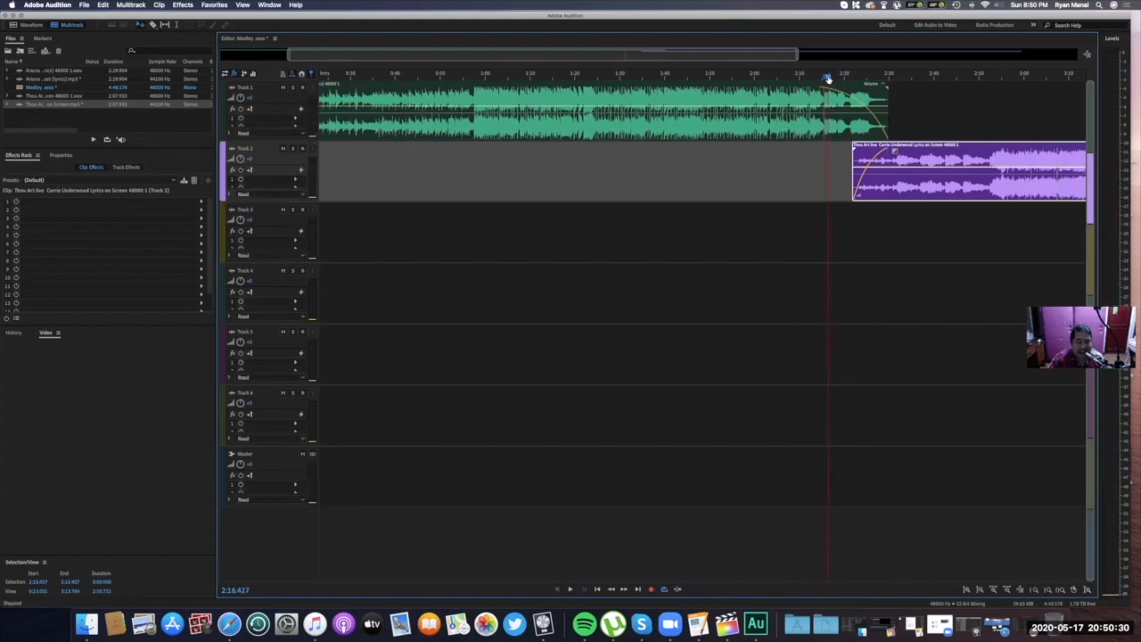
key(space)
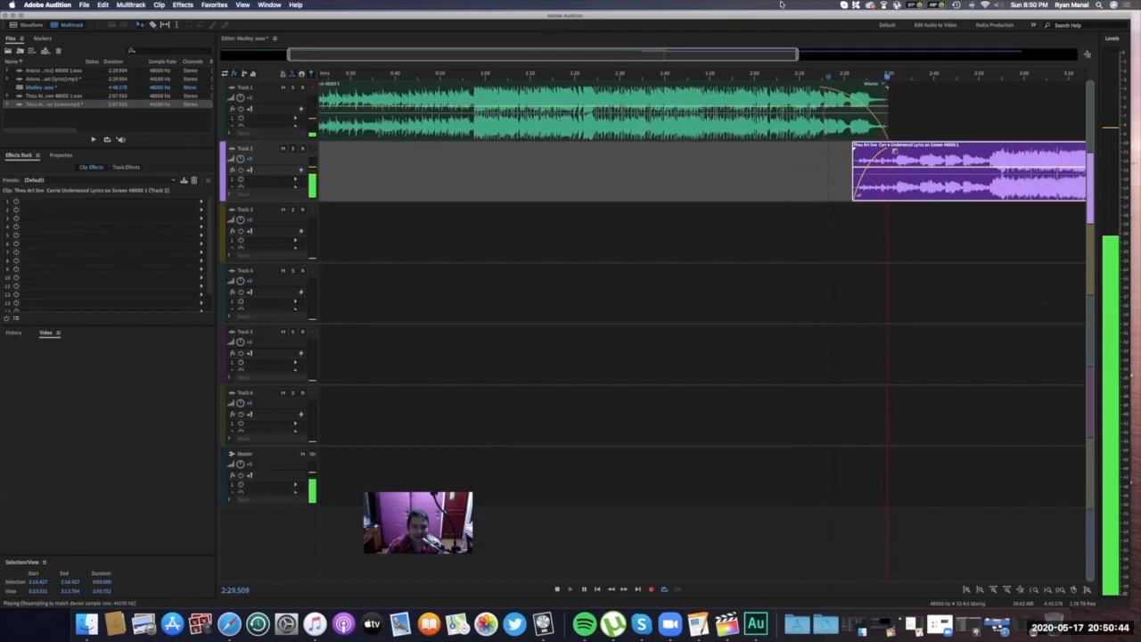
click(830, 77)
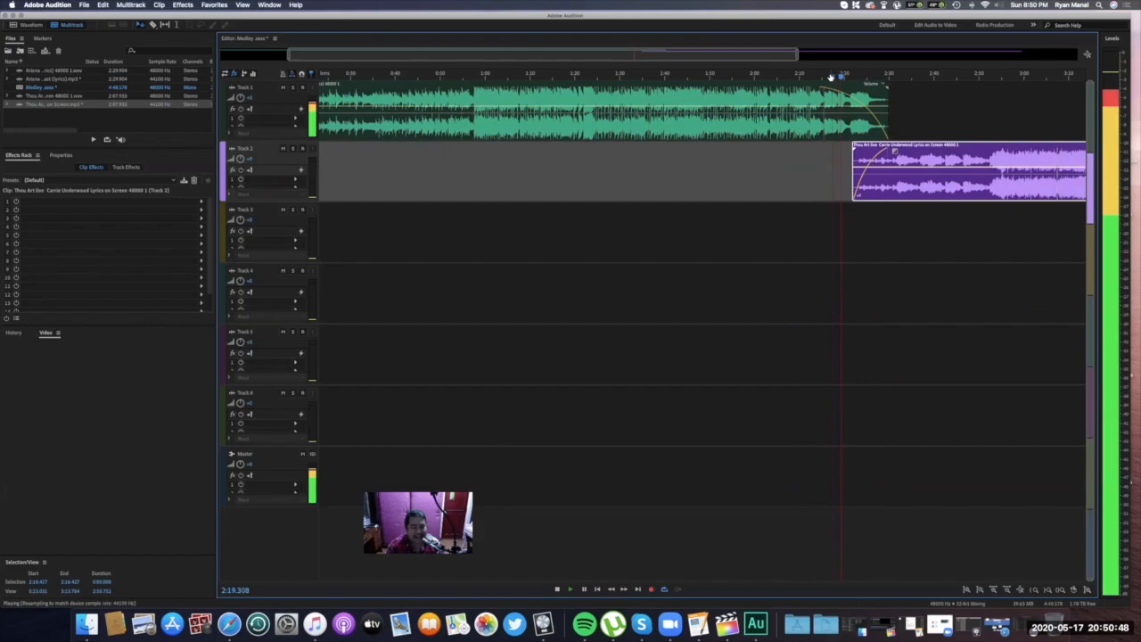
key(space)
Mute Track 1, move the playhead to about 0:42, and unmute the track again.
click(588, 77)
click(517, 100)
key(space)
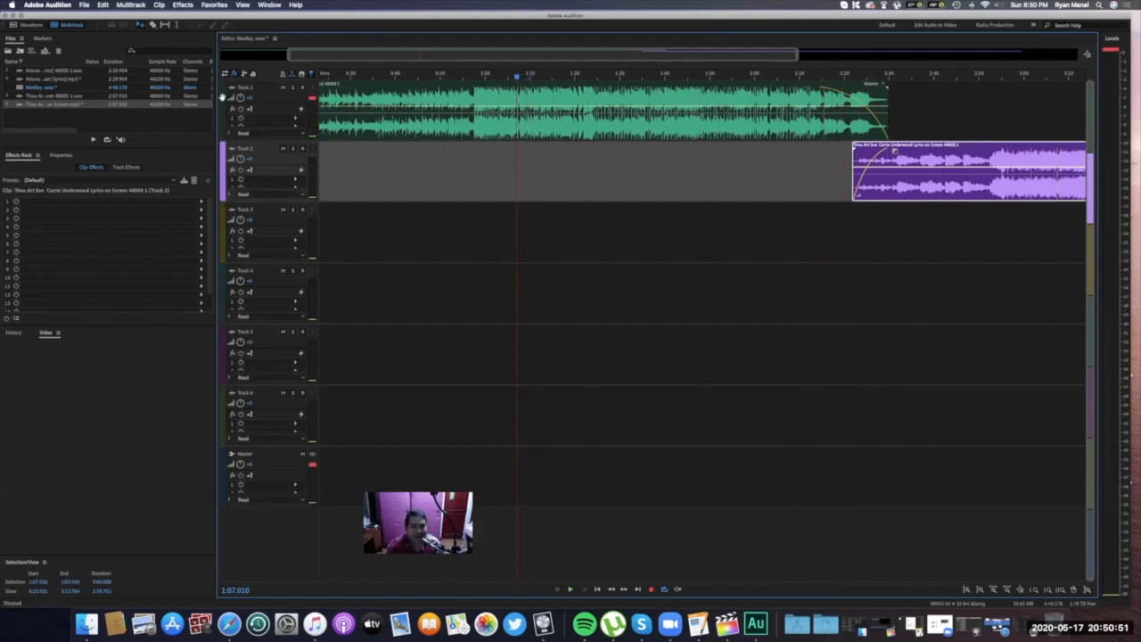
click(279, 93)
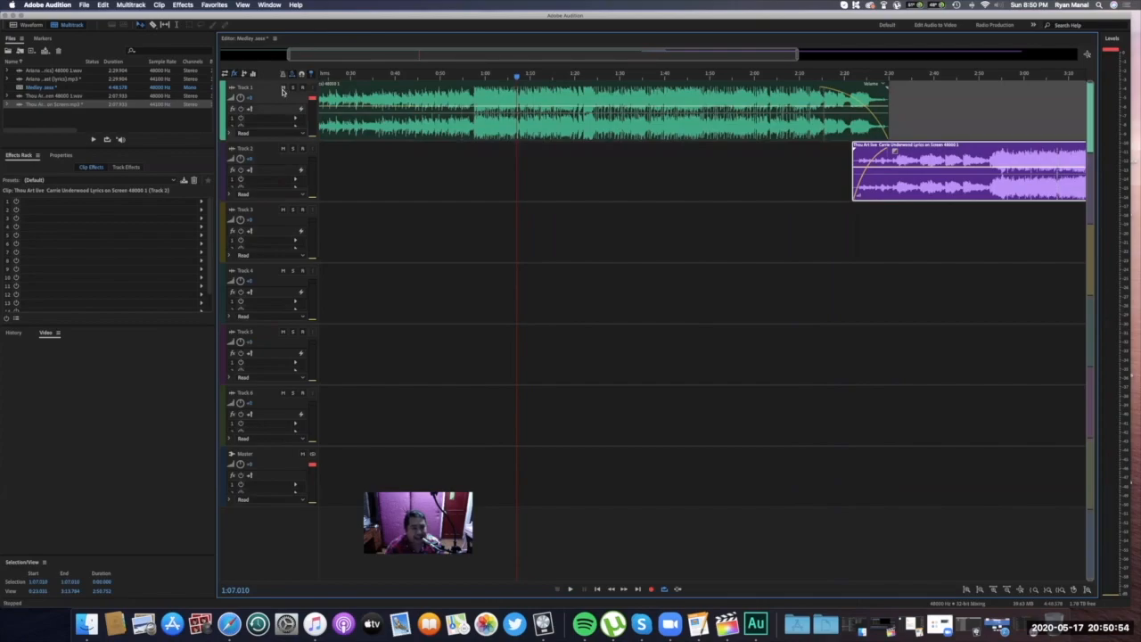
click(282, 87)
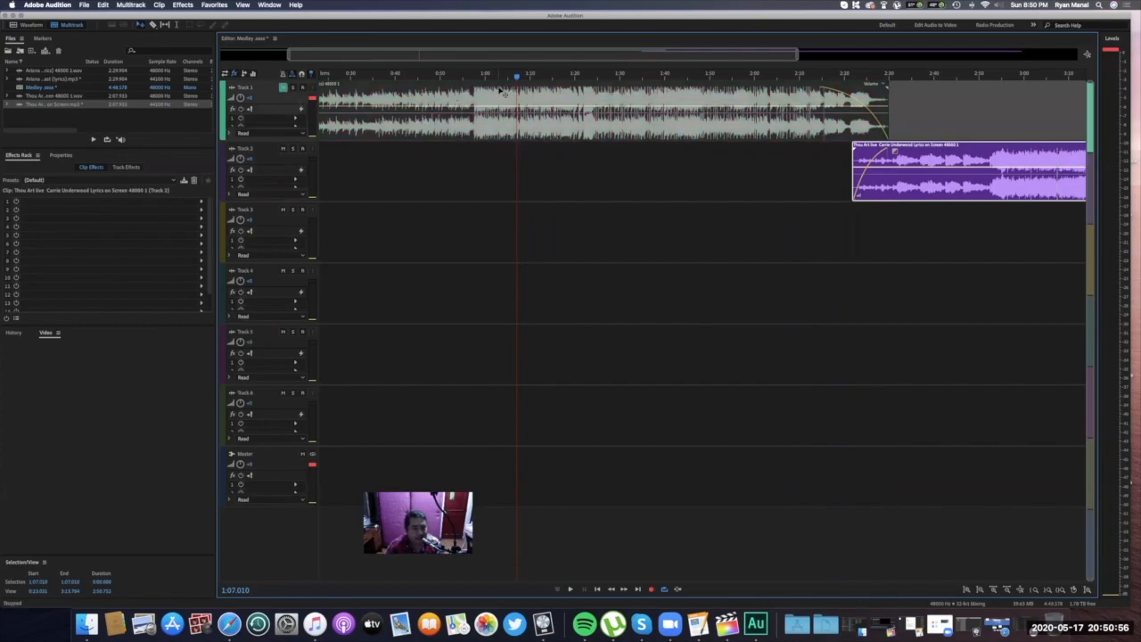
drag(516, 78, 405, 80)
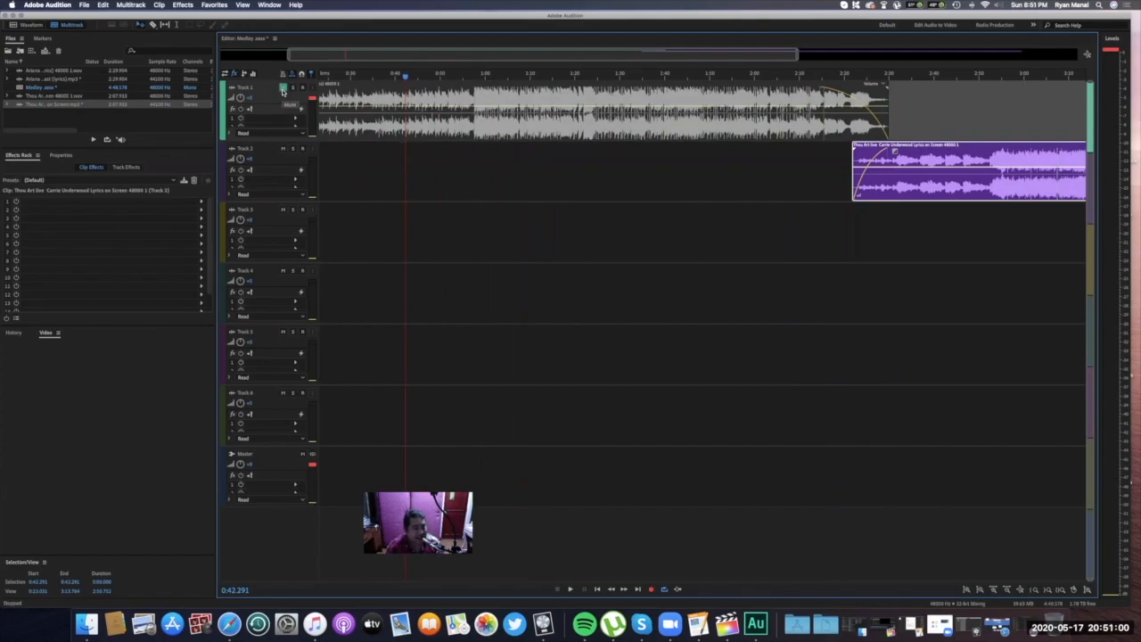
click(283, 88)
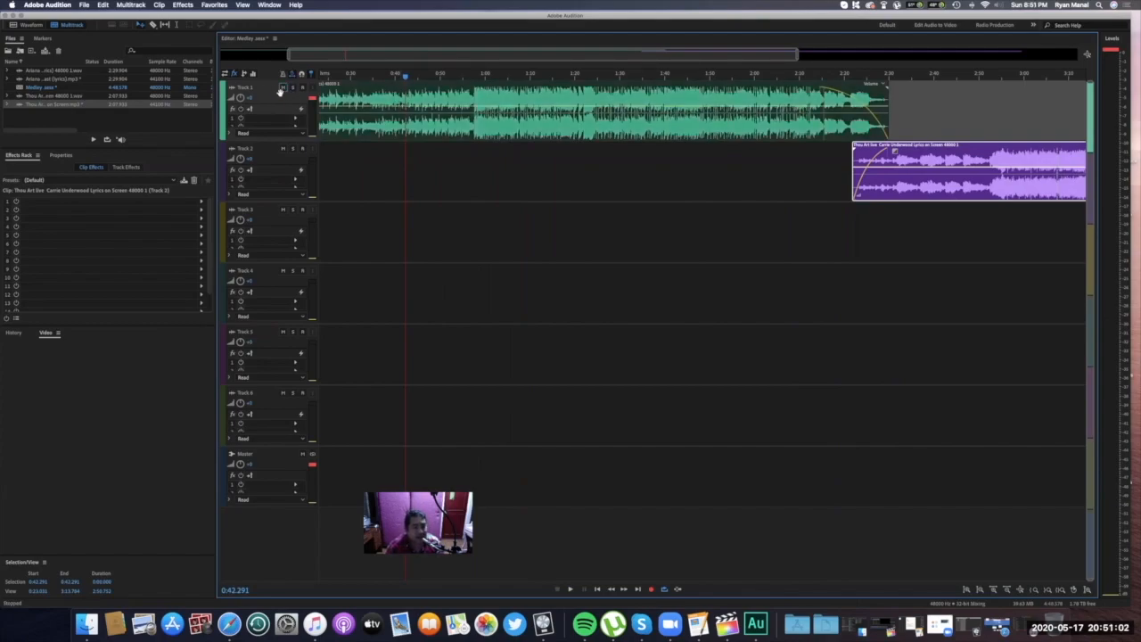
Solo Track 1 and arm it for recording, and switch both options off again.
click(292, 87)
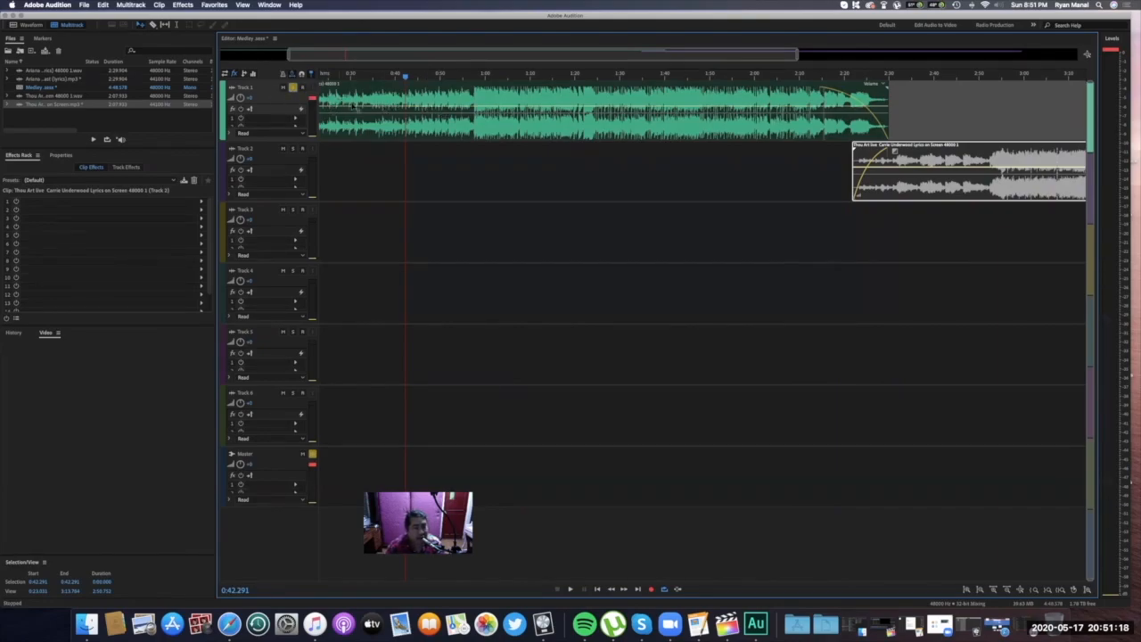
click(302, 87)
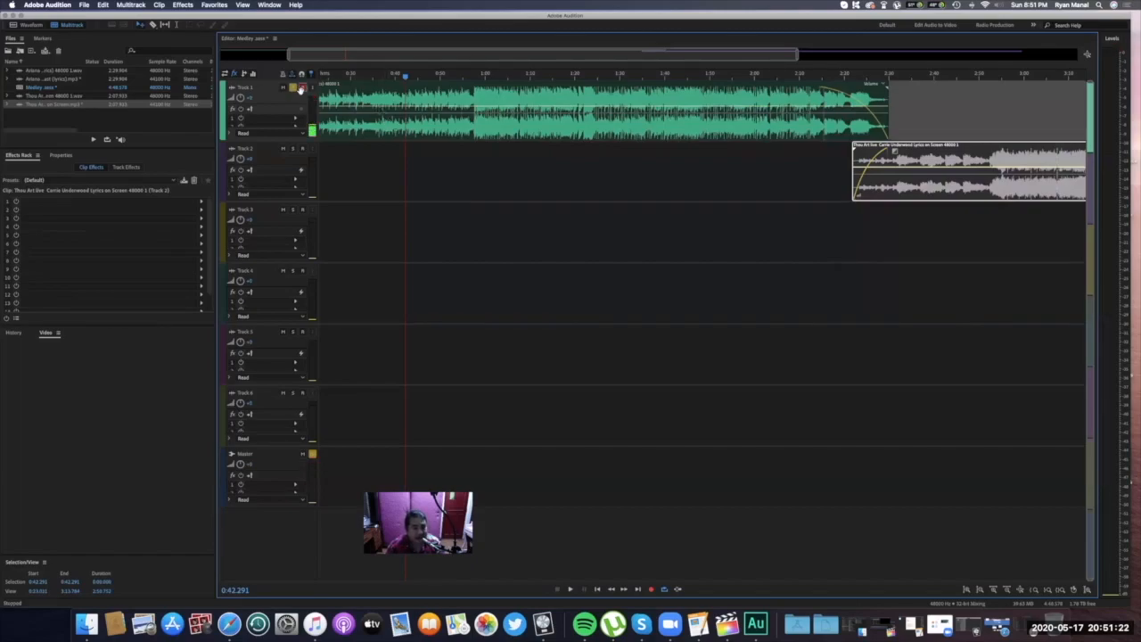
click(293, 88)
click(302, 89)
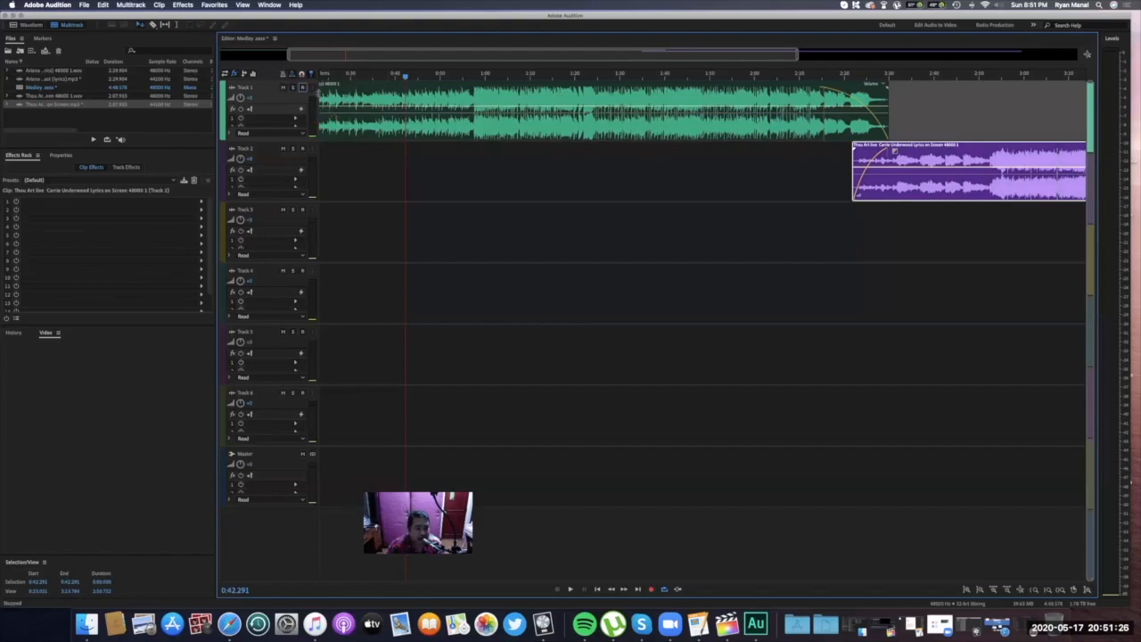
Widen the track controls, make the tracks slightly taller, and place the playhead at about 1:40.
drag(314, 93, 389, 107)
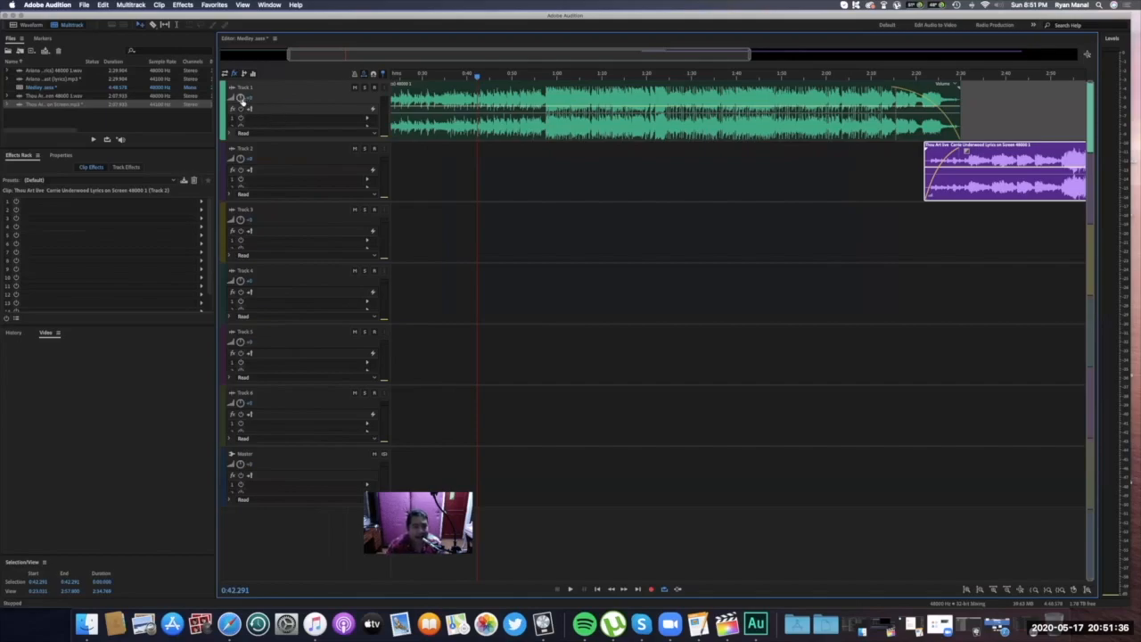
mouse_move(242, 99)
scroll(242, 100, up, 1)
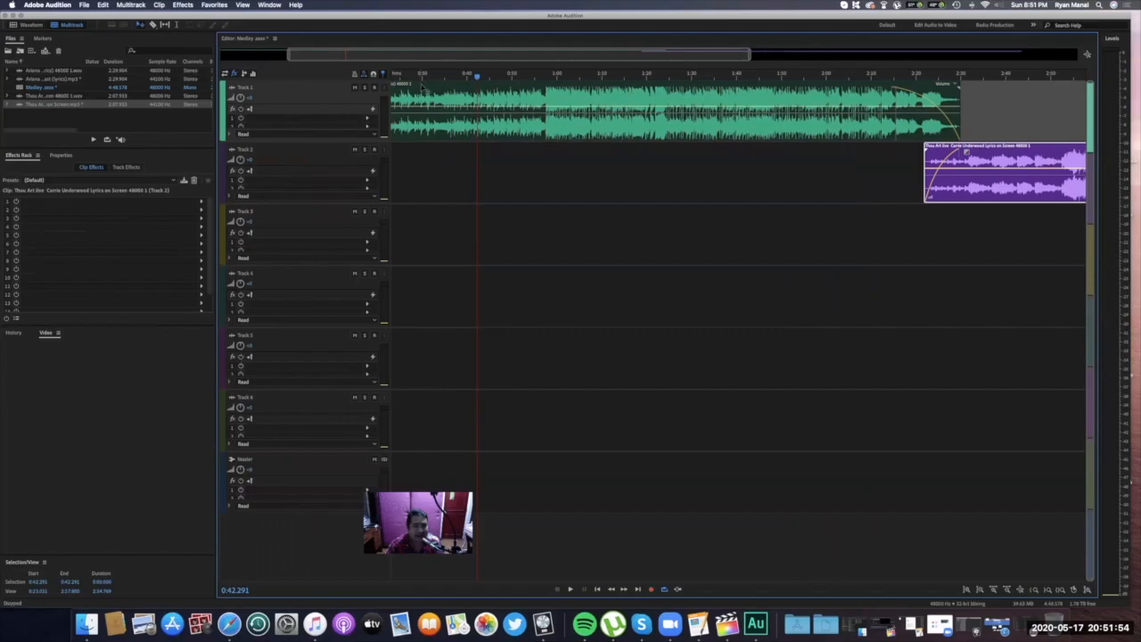
drag(477, 78, 736, 75)
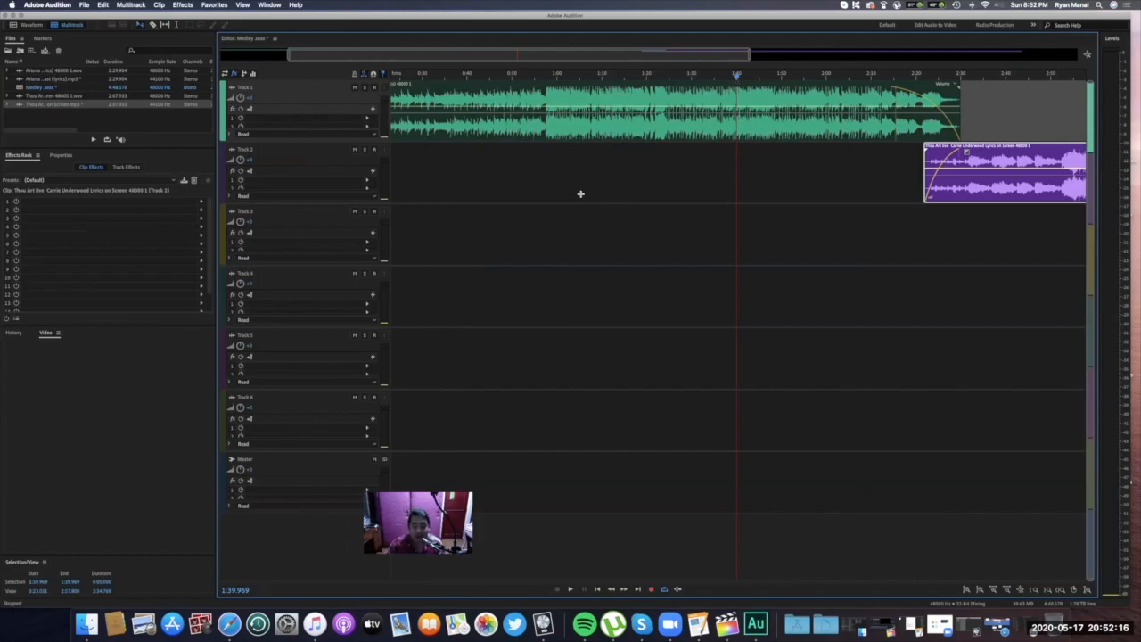
Look through the available effects, including the Generate options for noise, speech and tones.
double_click(300, 16)
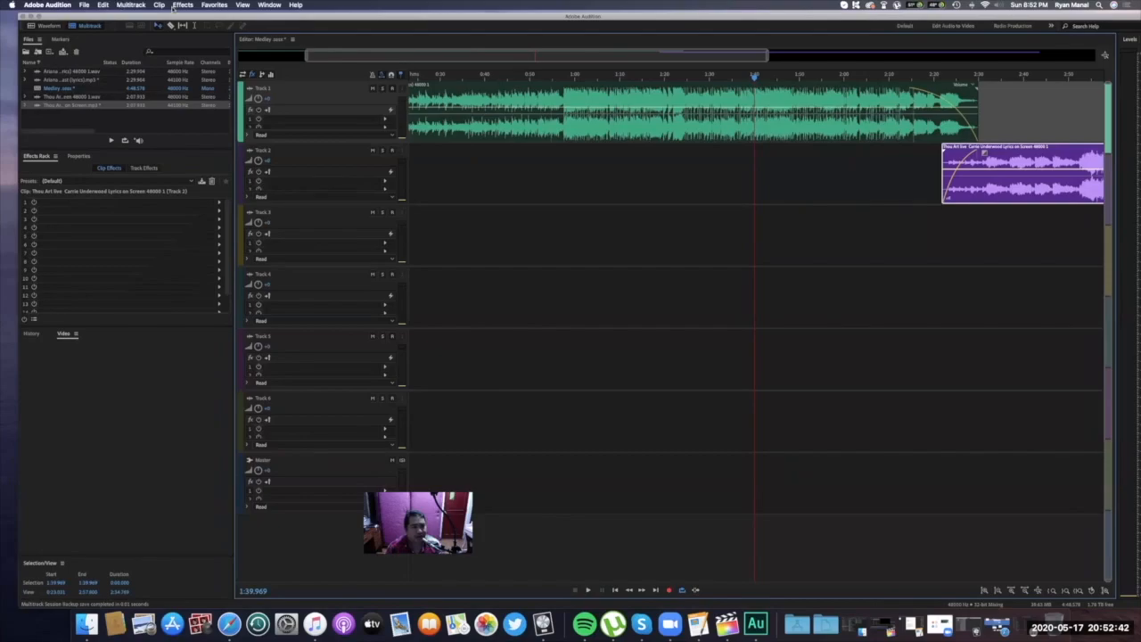
click(183, 5)
mouse_move(228, 75)
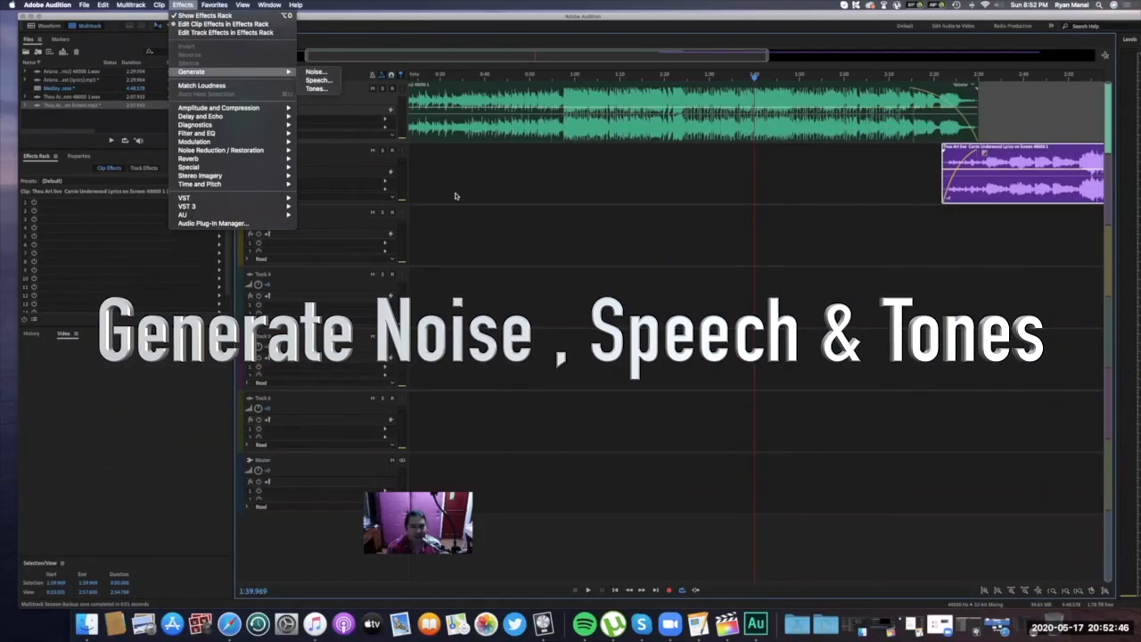
click(388, 170)
click(30, 40)
click(84, 6)
click(84, 5)
click(183, 5)
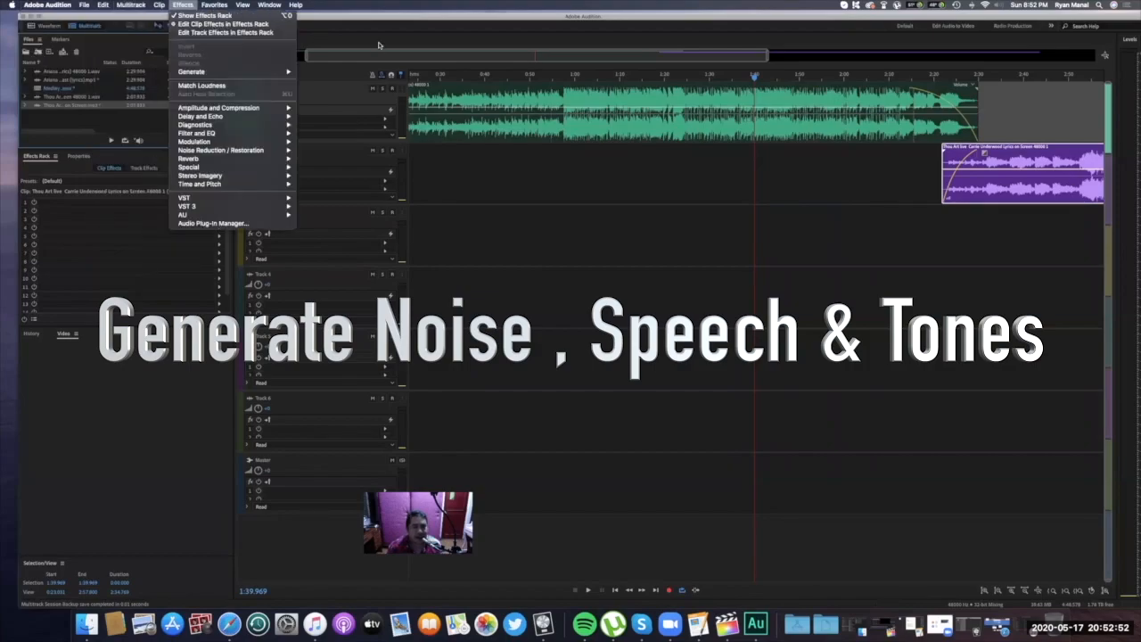
click(381, 20)
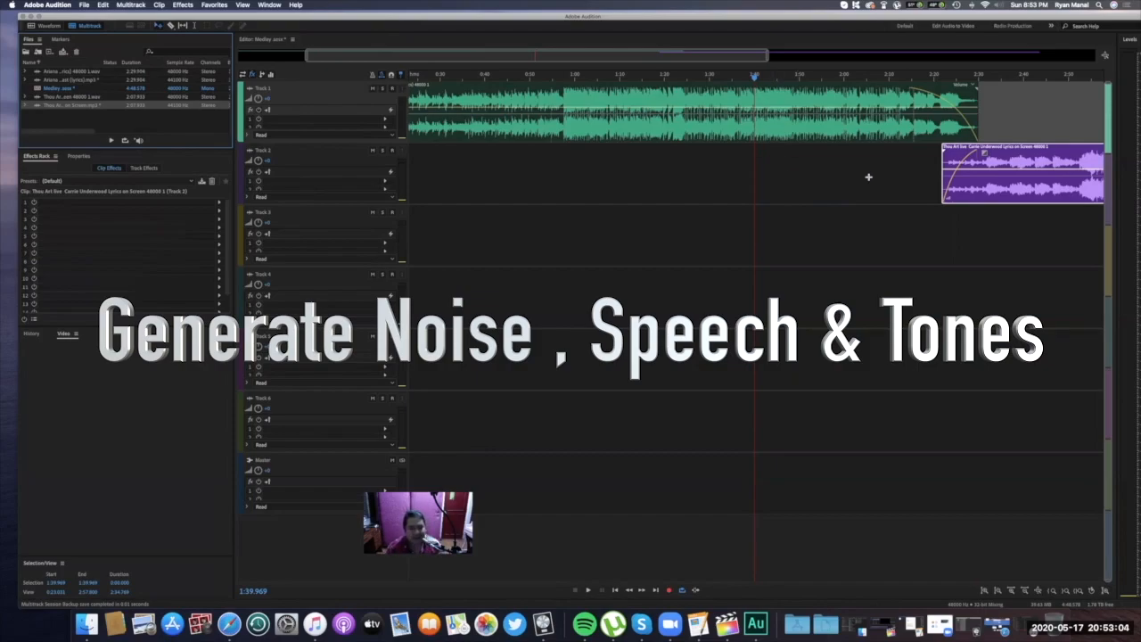
Export a multitrack mixdown of the entire session to the Desktop as the MP3 file "Medley _mixdown.mp3".
double_click(268, 17)
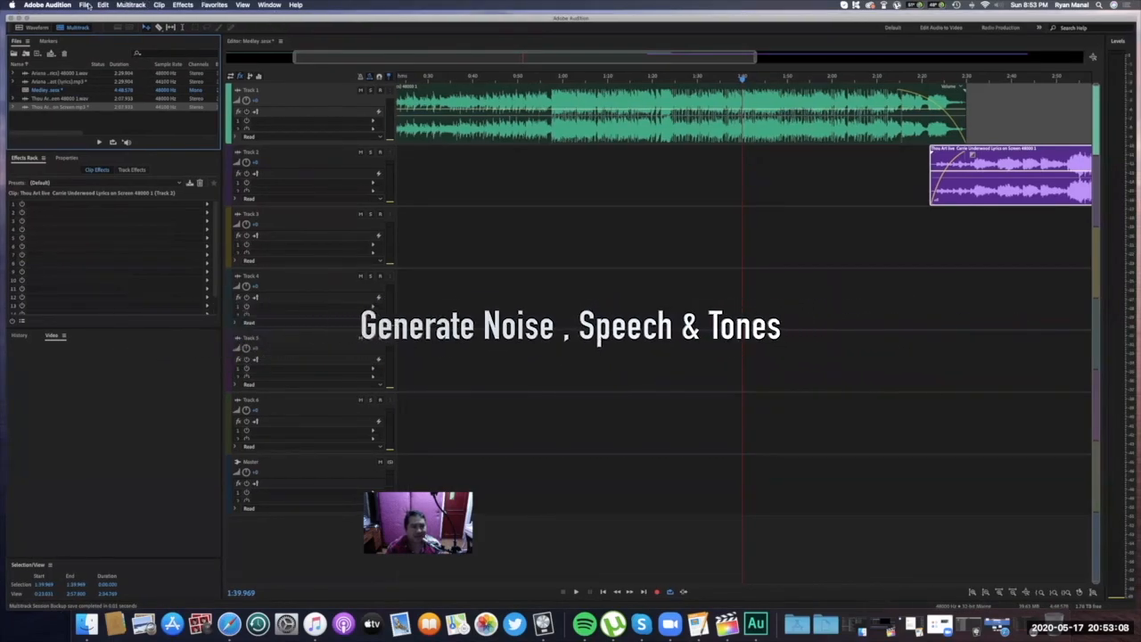
click(84, 4)
mouse_move(123, 167)
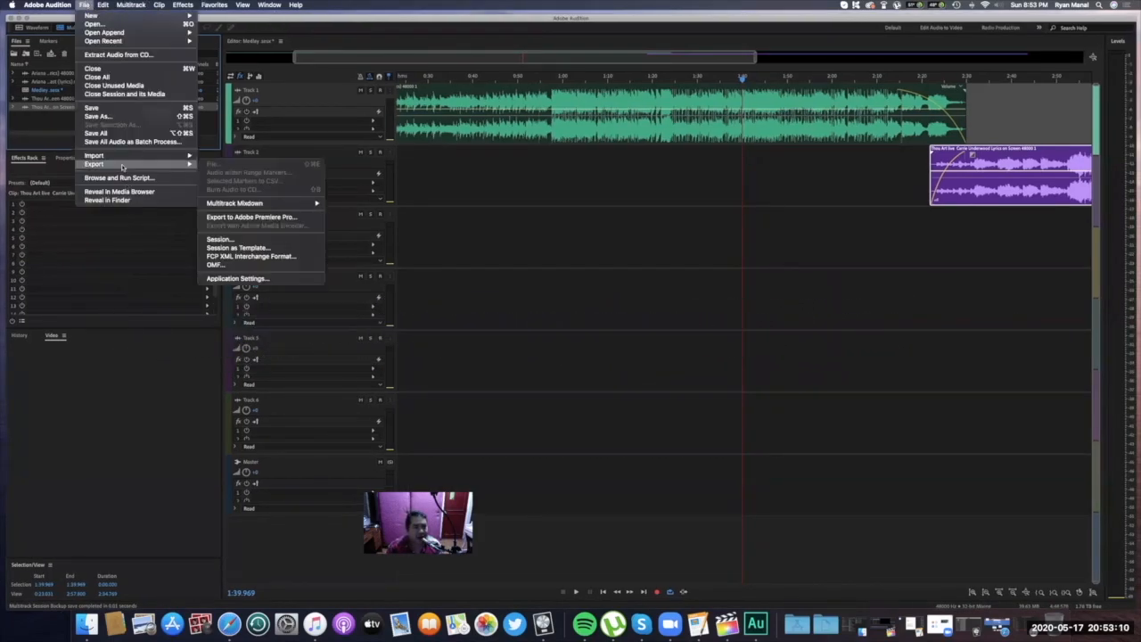
mouse_move(232, 204)
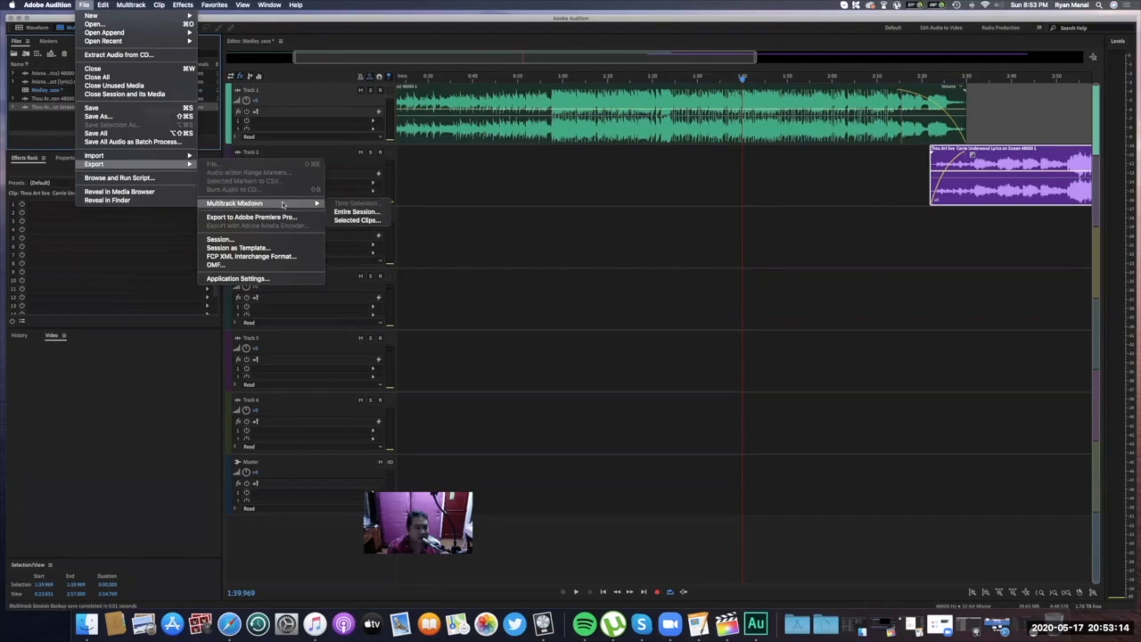
click(354, 212)
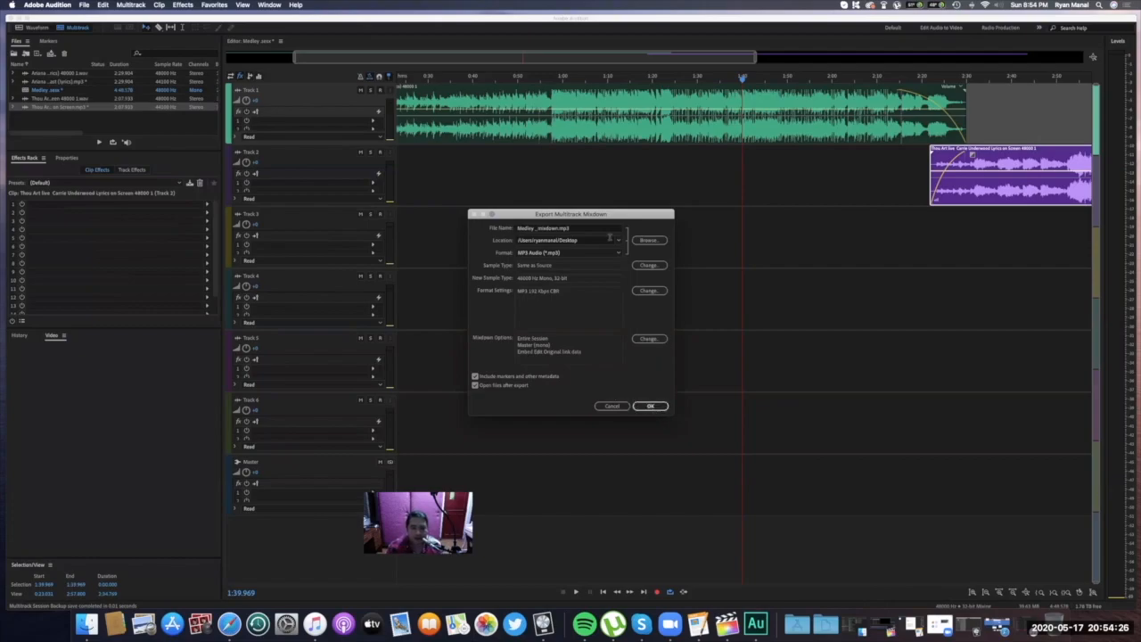
drag(611, 214, 594, 205)
click(632, 397)
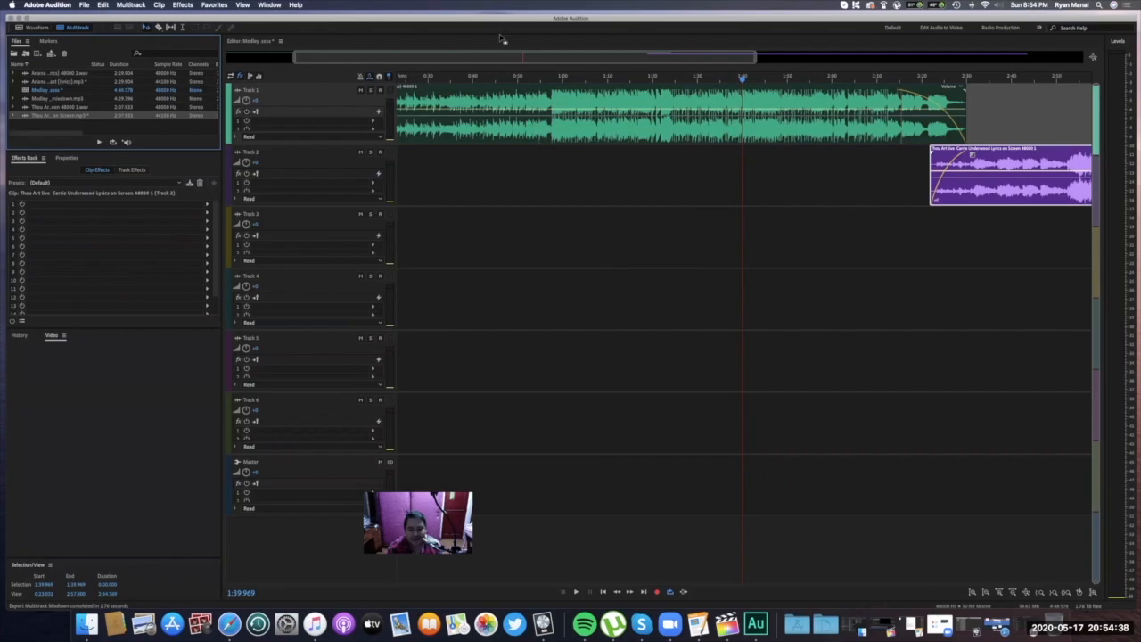
Move the editor window aside, expand the Music stack on the desktop, and open the exported "Medley _mixdown.mp3".
drag(606, 19, 196, 14)
drag(301, 4, 365, 6)
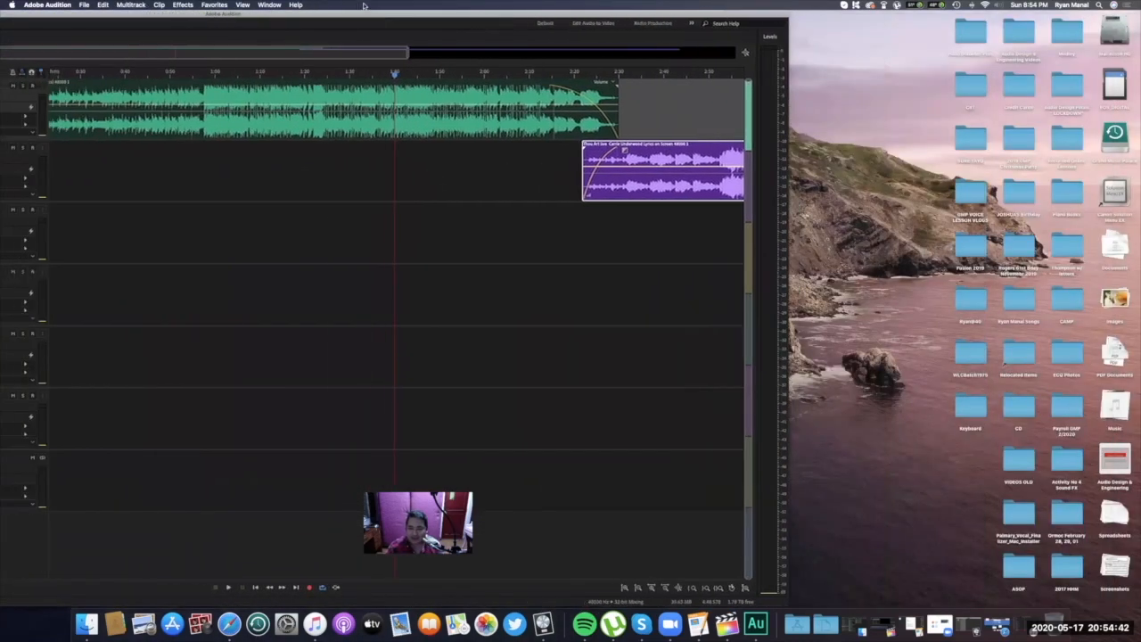
click(1110, 412)
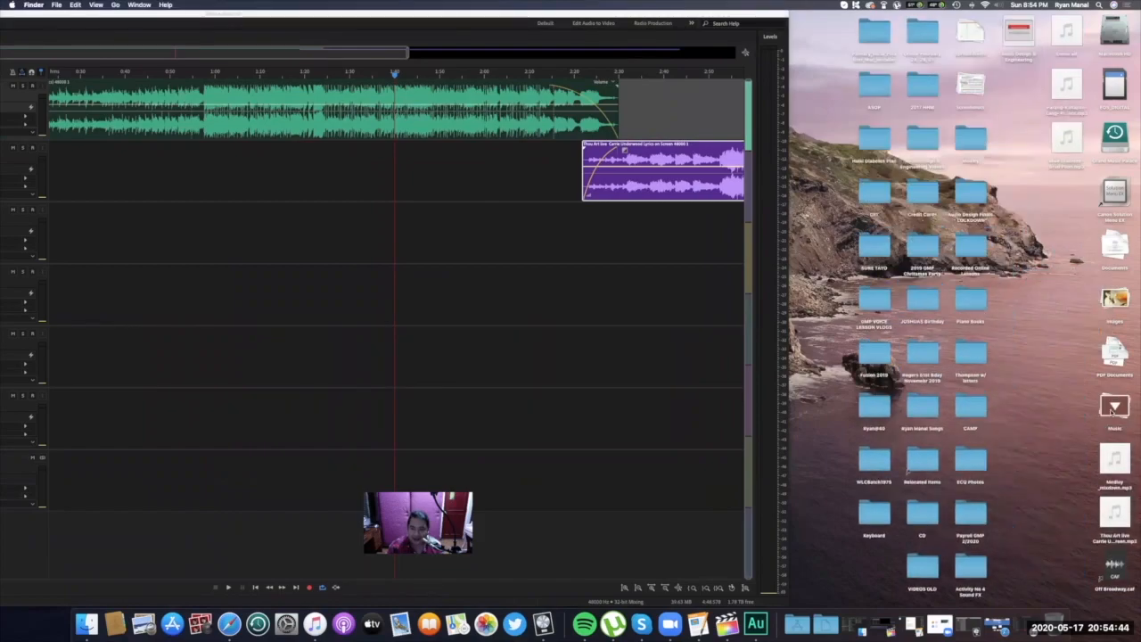
double_click(1114, 465)
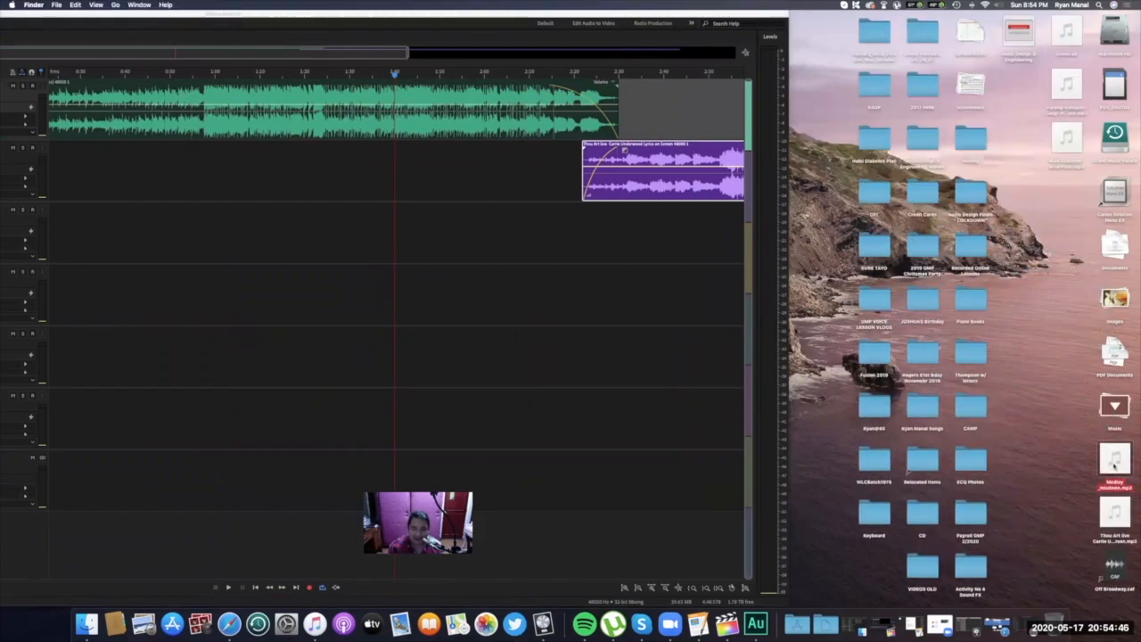